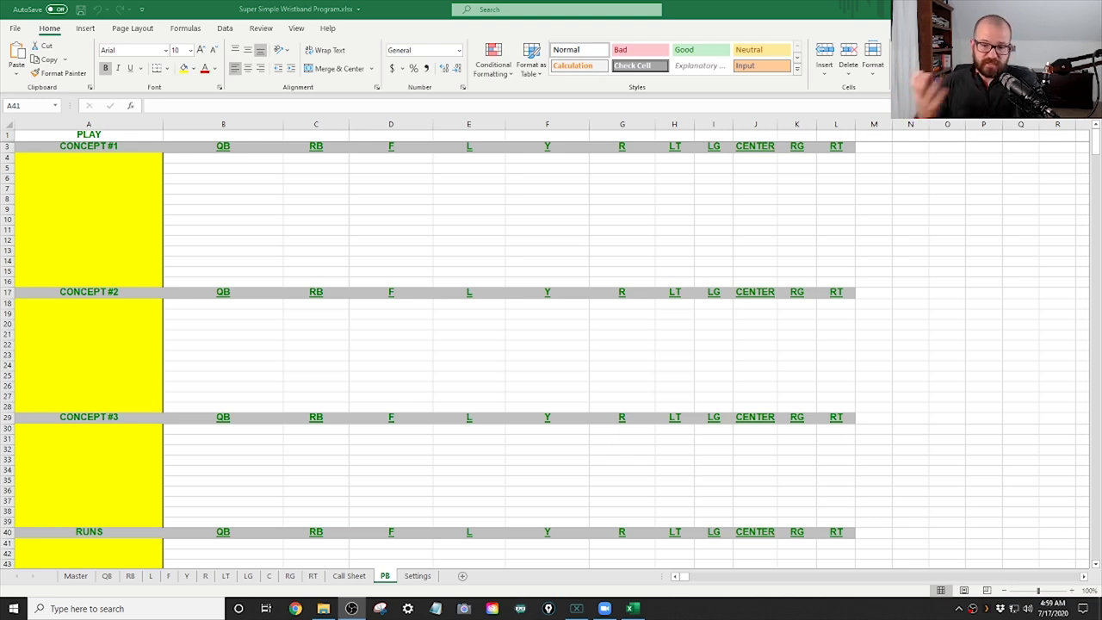
# Enter Ace Stick as the play name in A4 and as the QB call
pyautogui.click(104, 159)
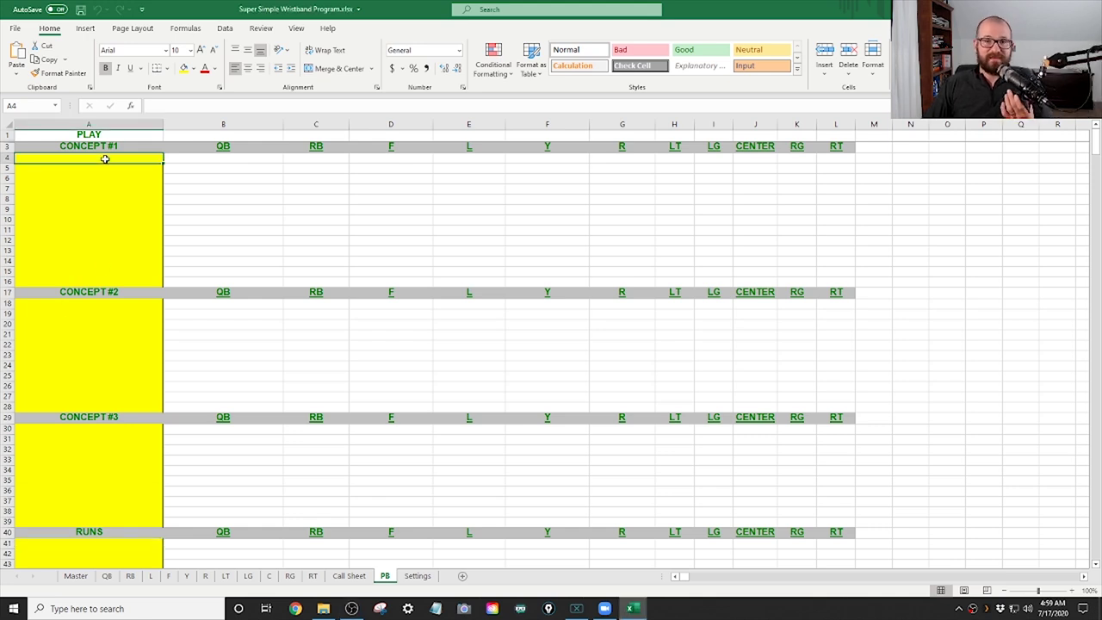
pyautogui.write('Ace Stick')
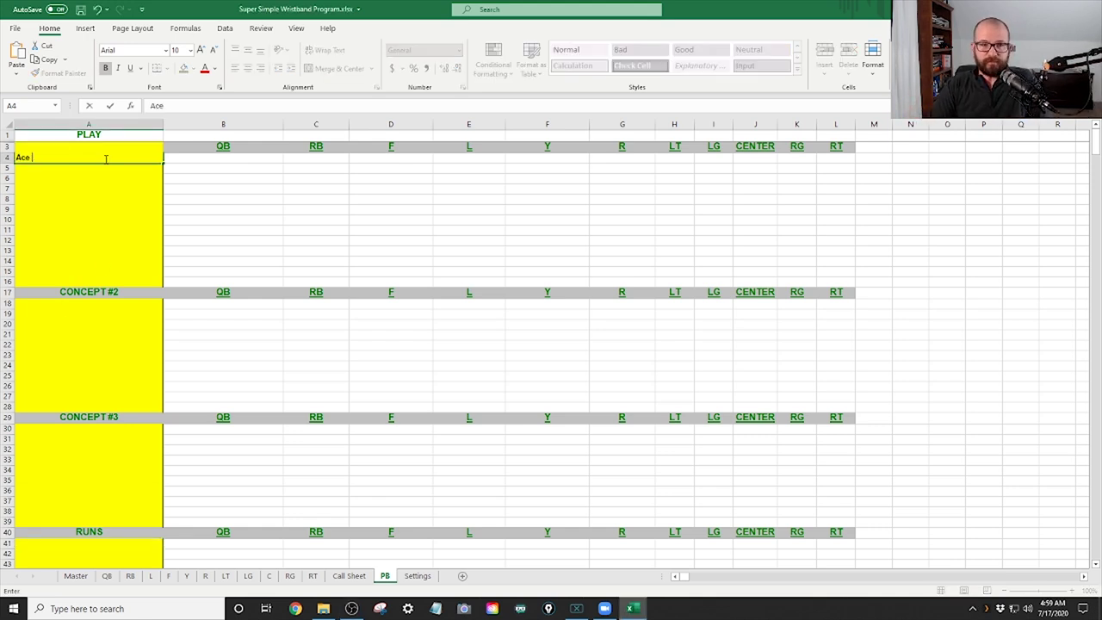
pyautogui.press('Tab')
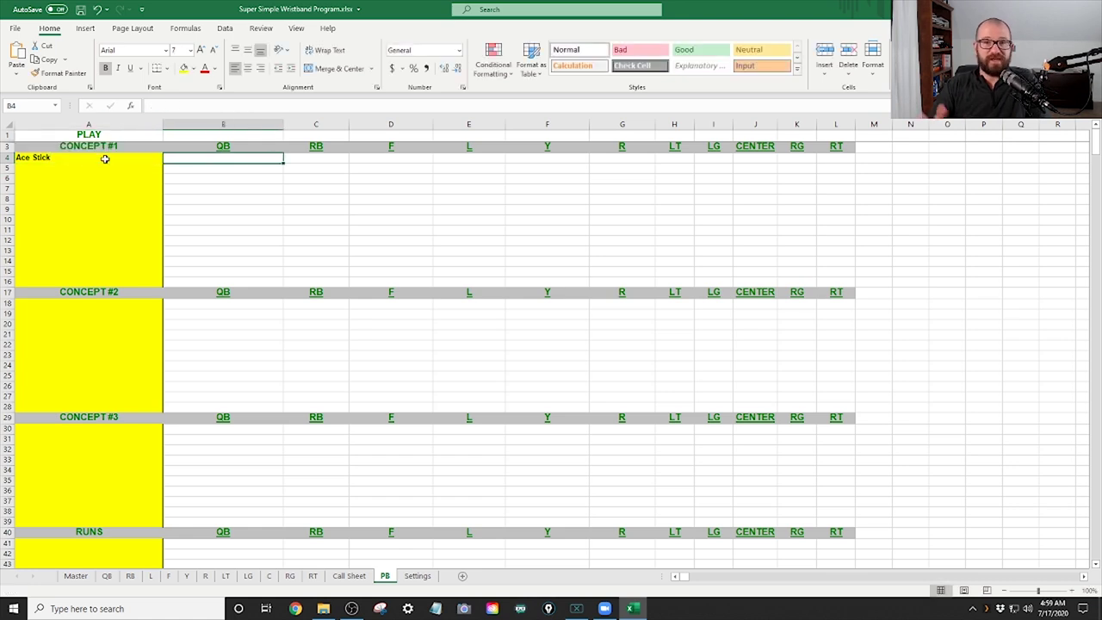
pyautogui.write('Ace Stick')
pyautogui.press('Tab')
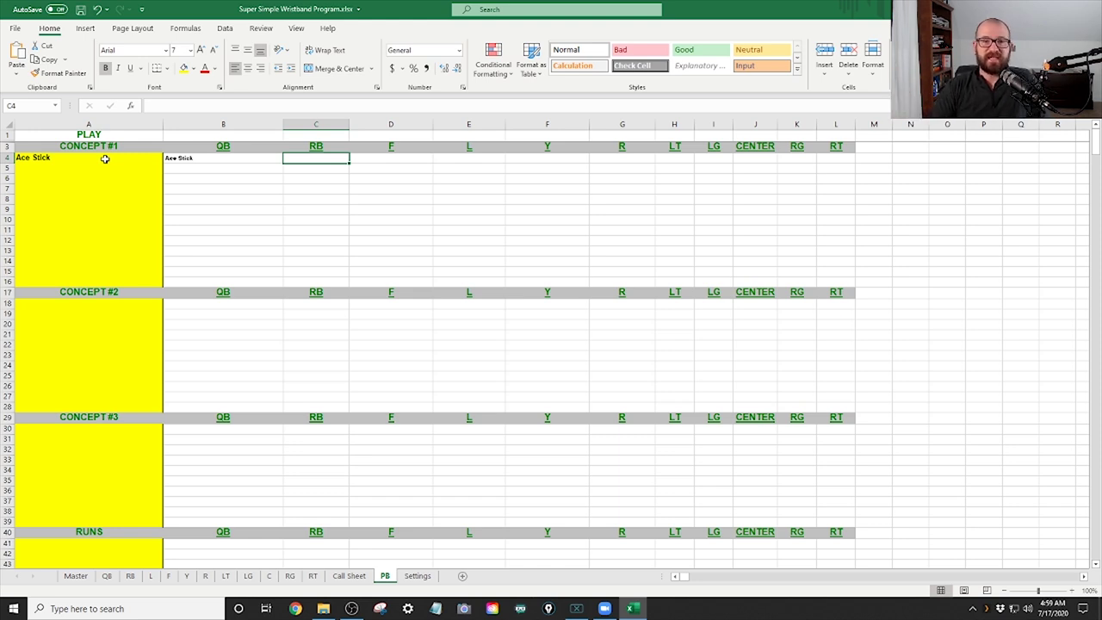
# Fill the routes: Shoot to the Right, 1 Step Slant, 3 Step Hitch, Stick route 3 step hitch, MOR Vert
pyautogui.write('Shoot to the Right')
pyautogui.press('Tab')
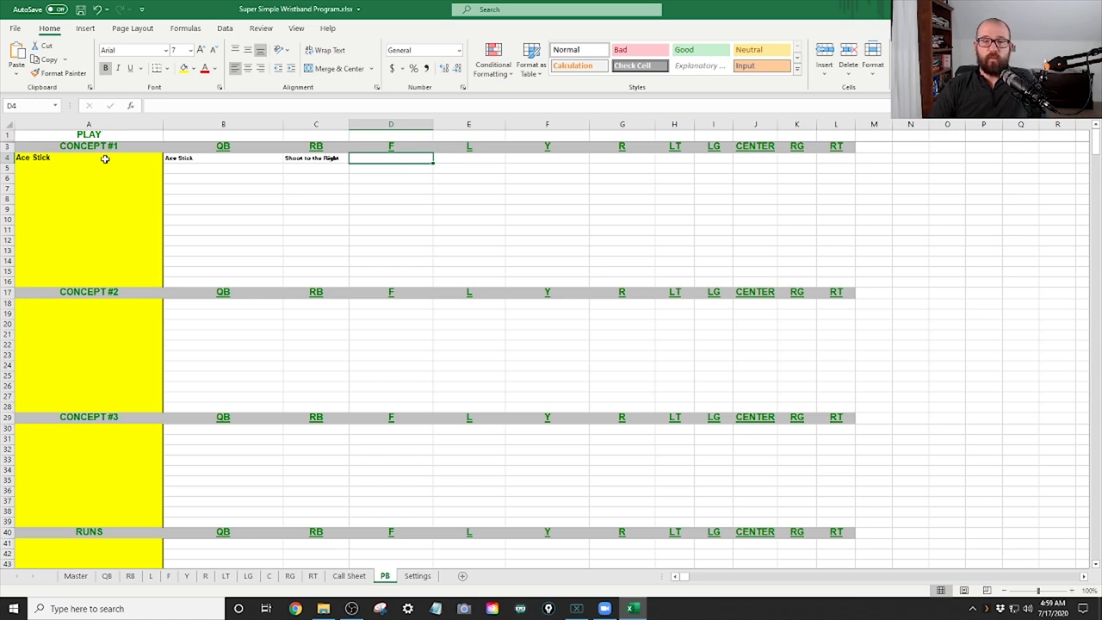
pyautogui.write('1 Step Slant')
pyautogui.press('Tab')
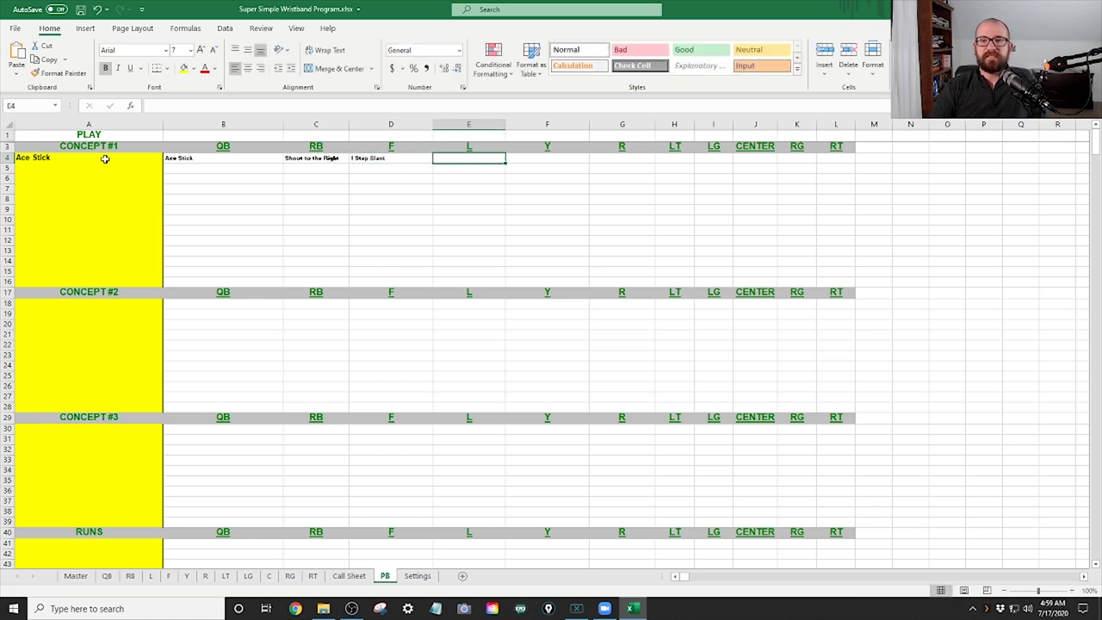
pyautogui.write('3 Ste')
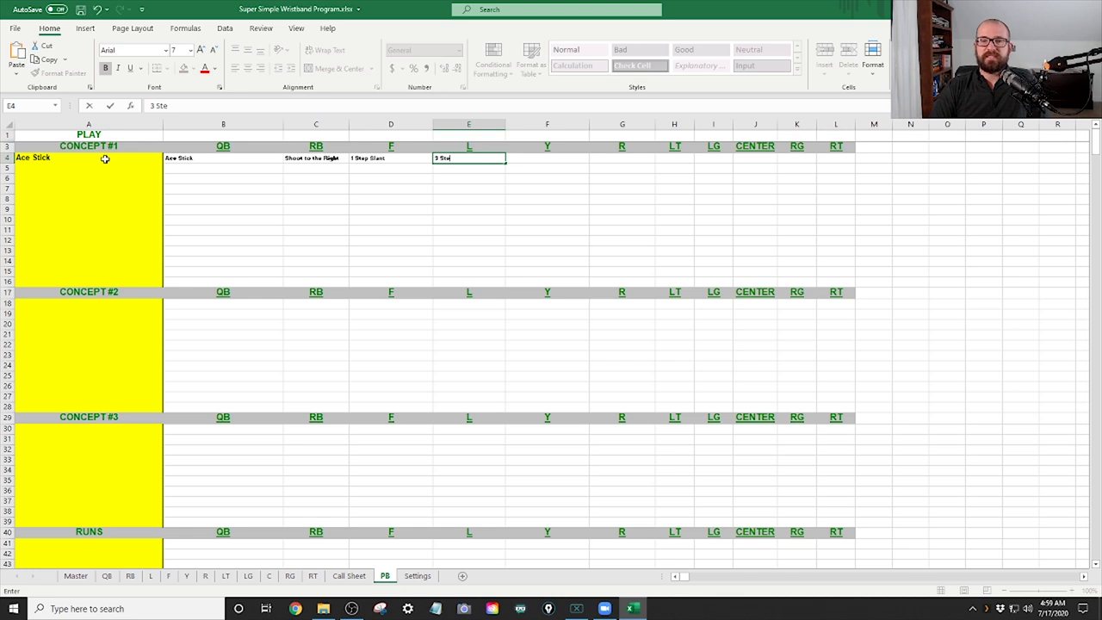
pyautogui.write('p Hitch')
pyautogui.press('Tab')
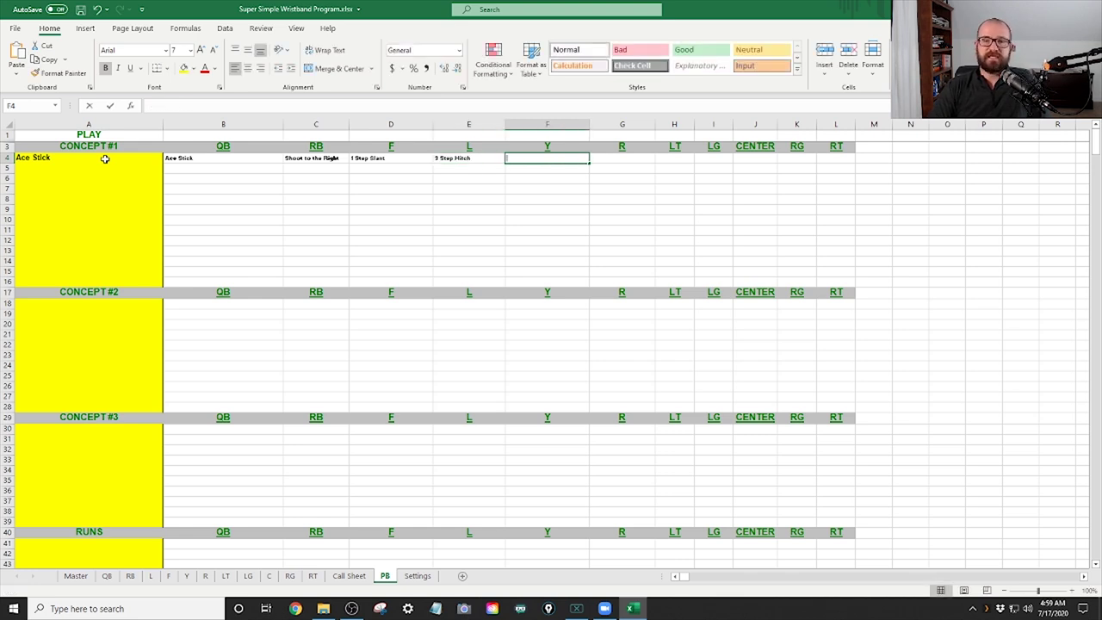
pyautogui.write('Stick route 3')
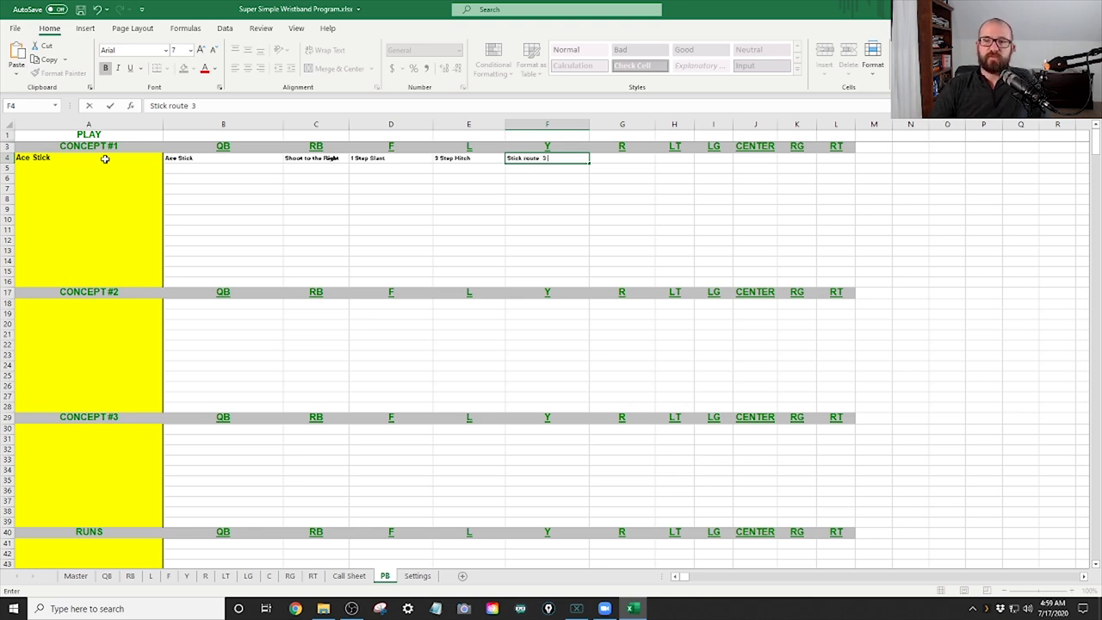
pyautogui.write(' step hitch')
pyautogui.press('Tab')
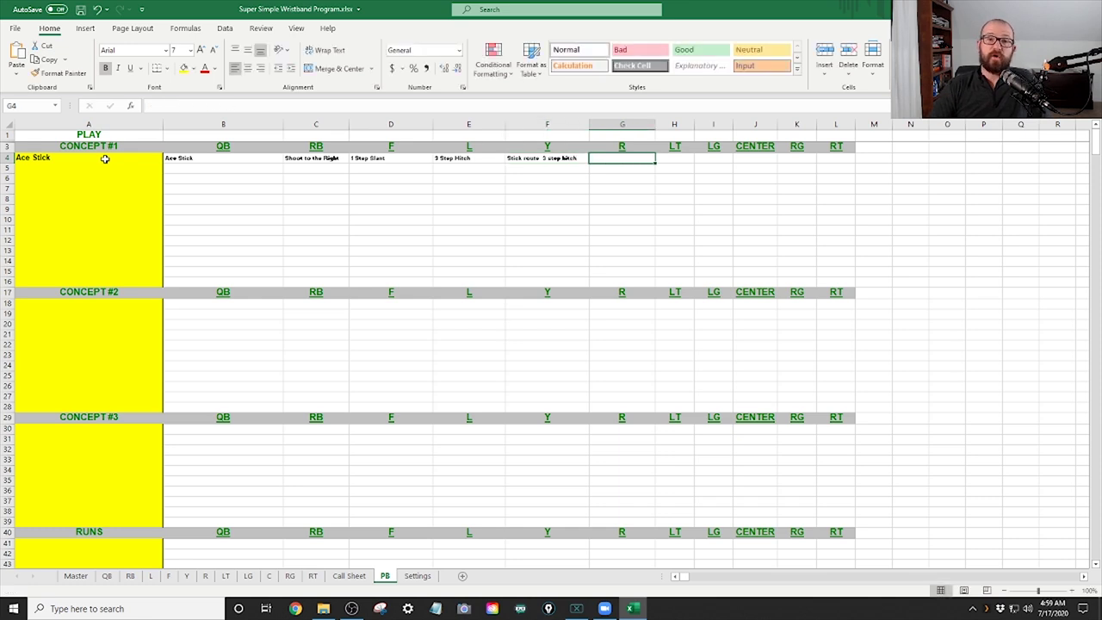
pyautogui.write('MOR Vert')
pyautogui.press('Tab')
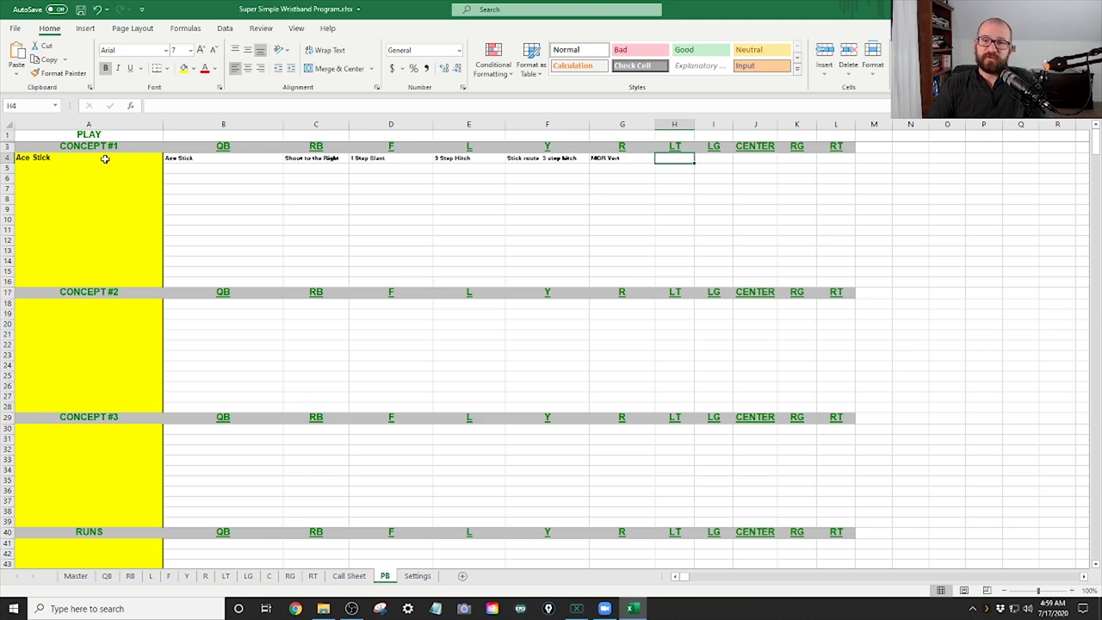
# Enter 50 for each lineman in H4:L4, completing the row
pyautogui.write('q')
pyautogui.press('BackSpace')
pyautogui.press('BackSpace')
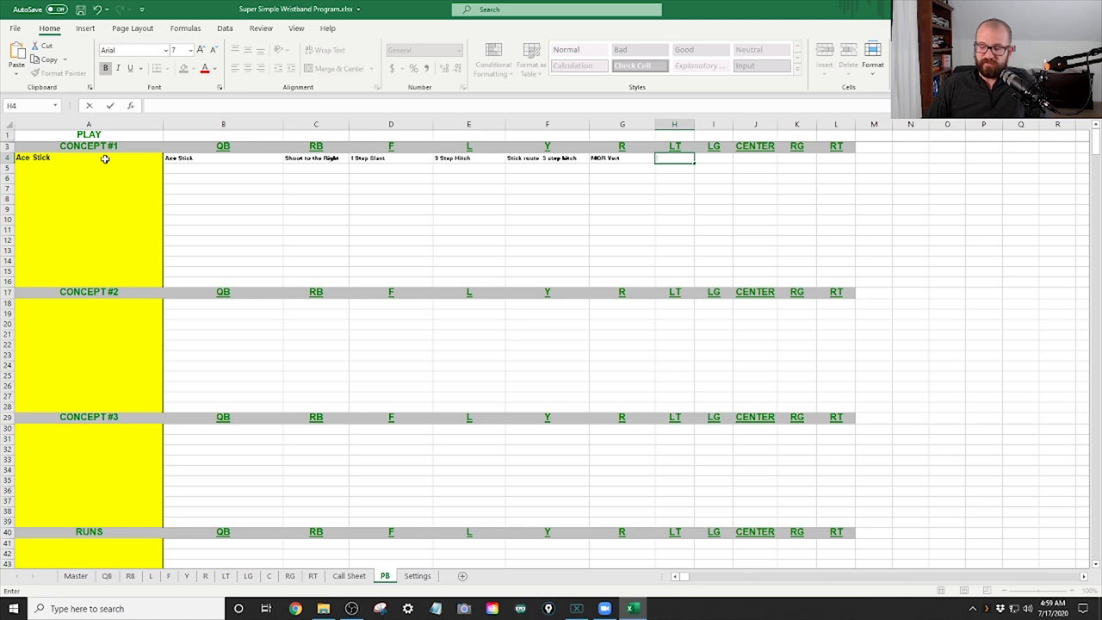
pyautogui.write('50')
pyautogui.press('Tab')
pyautogui.write('50')
pyautogui.press('Tab')
pyautogui.write('50')
pyautogui.hotkey('ctrl', 'Return')
pyautogui.press('Tab')
pyautogui.write('50')
pyautogui.press('Tab')
pyautogui.write('50')
pyautogui.press('Return')
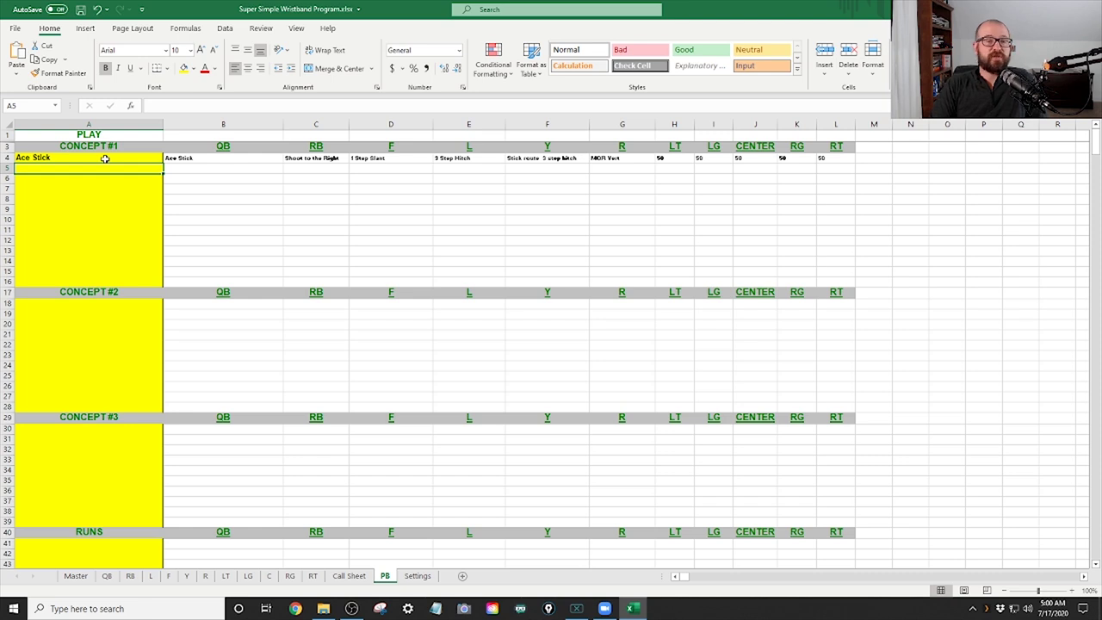
# Enter Early Stick Wheel as the A5 play name and QB call, with RB Shoot to the Right
pyautogui.write('Early Stick Wheel')
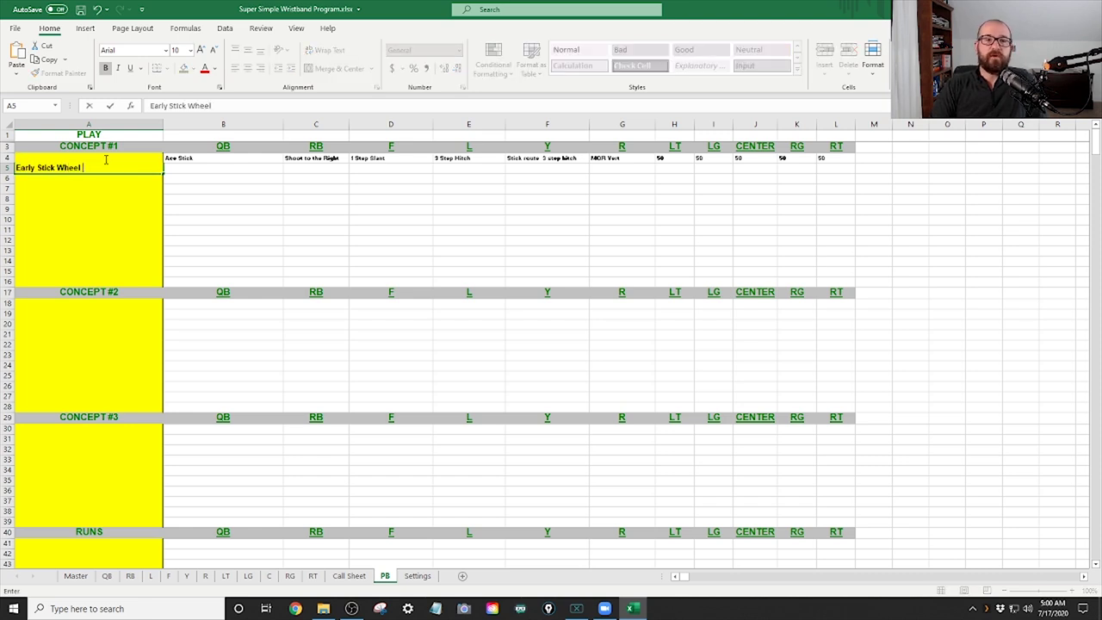
pyautogui.press('Tab')
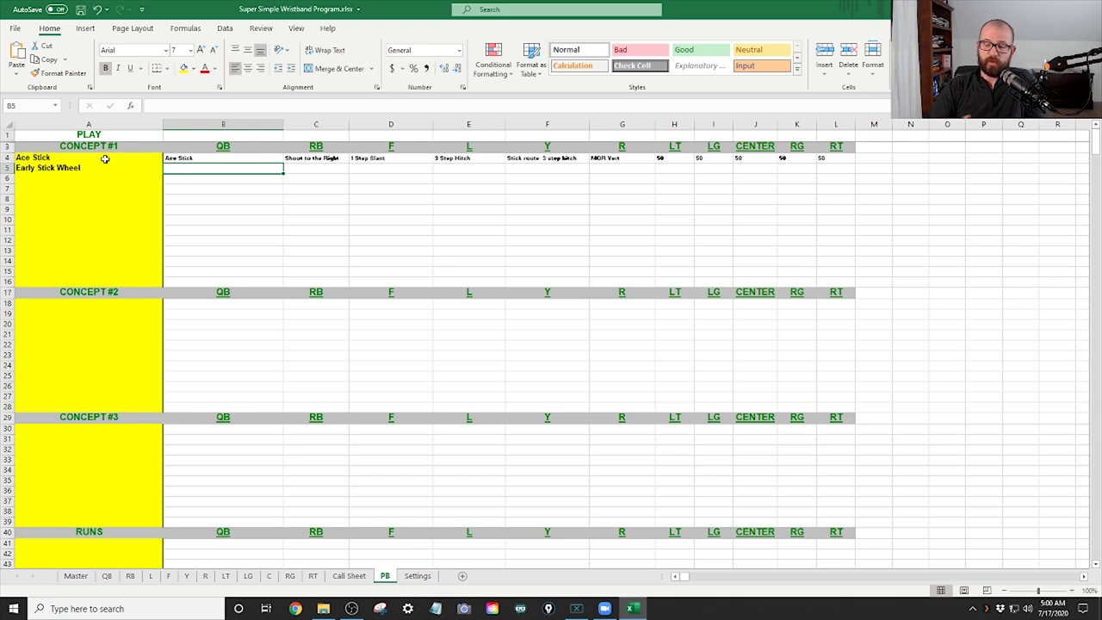
pyautogui.write('Early Stick Wheel')
pyautogui.press('Tab')
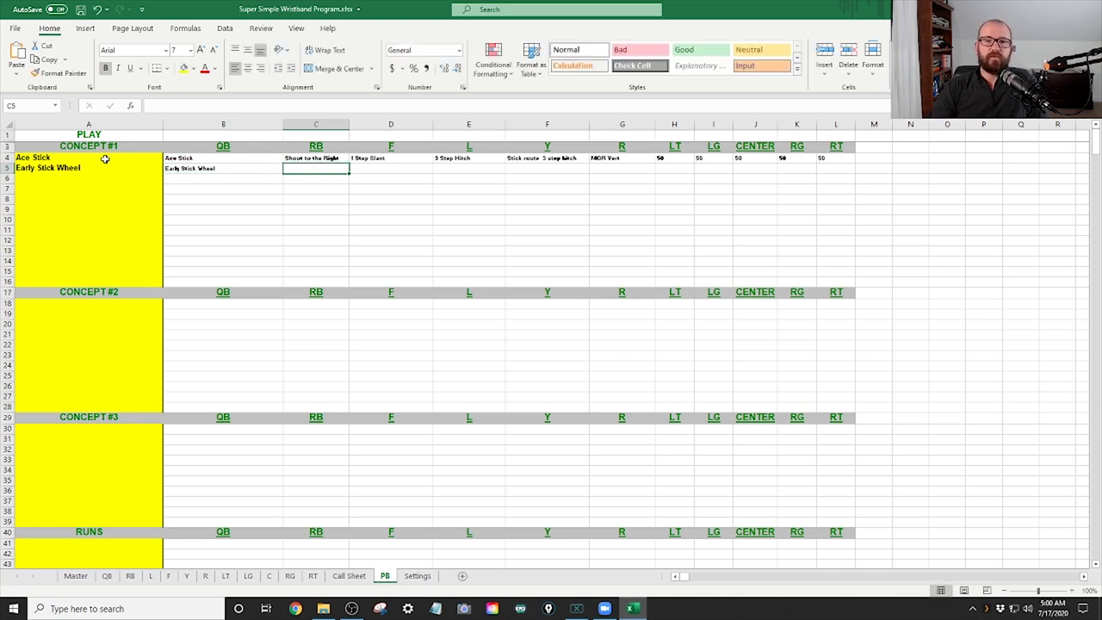
pyautogui.write('Shoot to the Right')
pyautogui.press('Tab')
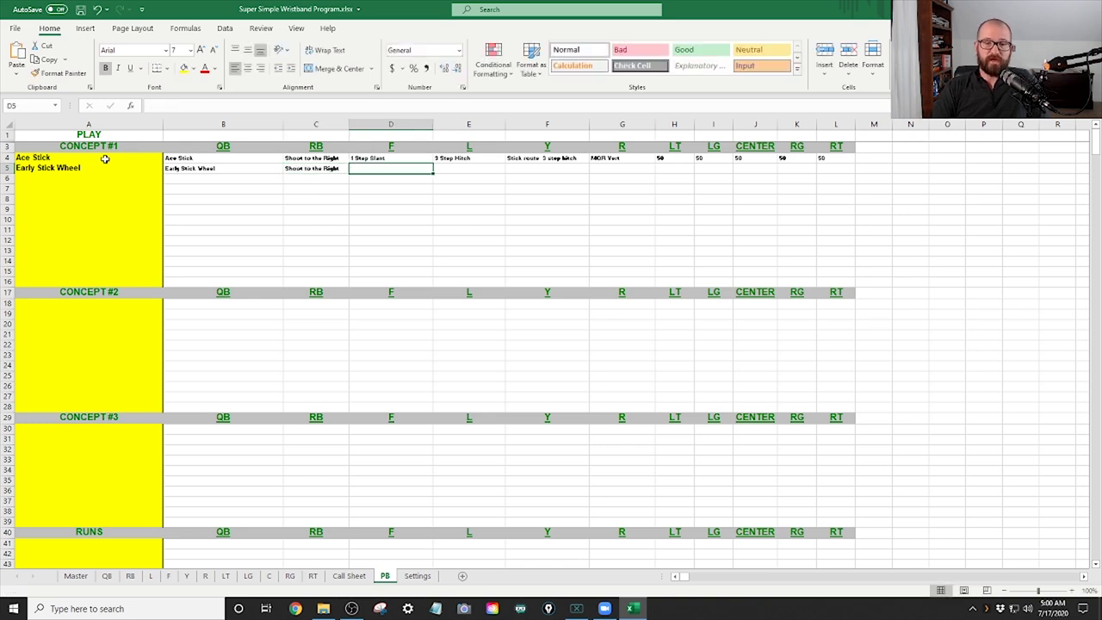
# Fill the routes Wheel Route, 3 Step Hitch, Stick route 3 step hitch and 10 Yard Post
pyautogui.write('Wheel Route')
pyautogui.press('Tab')
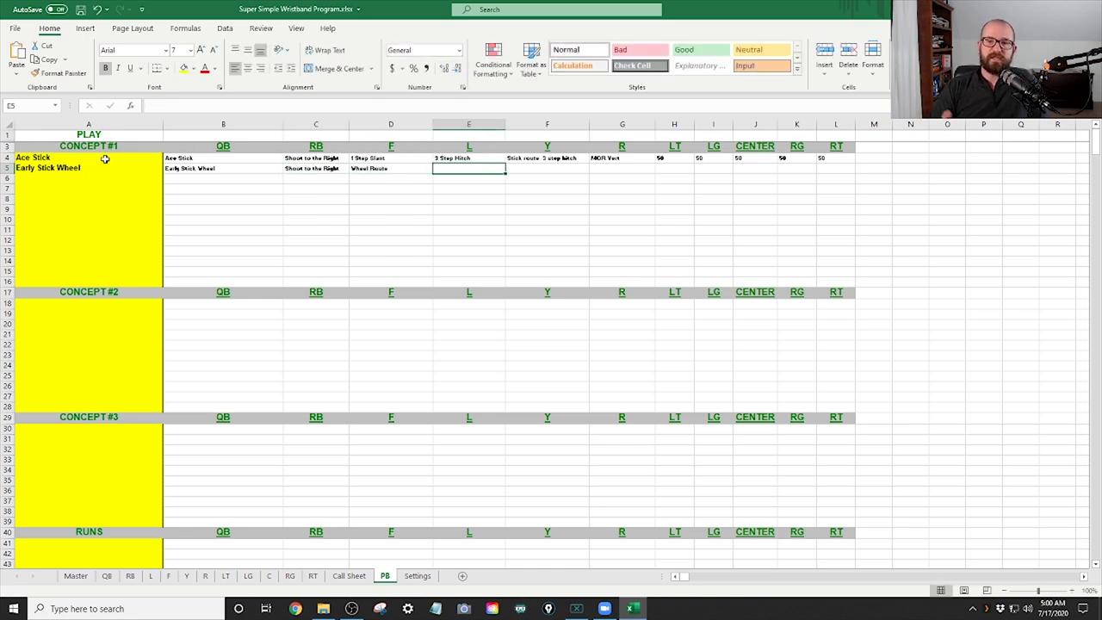
pyautogui.write('3 Step')
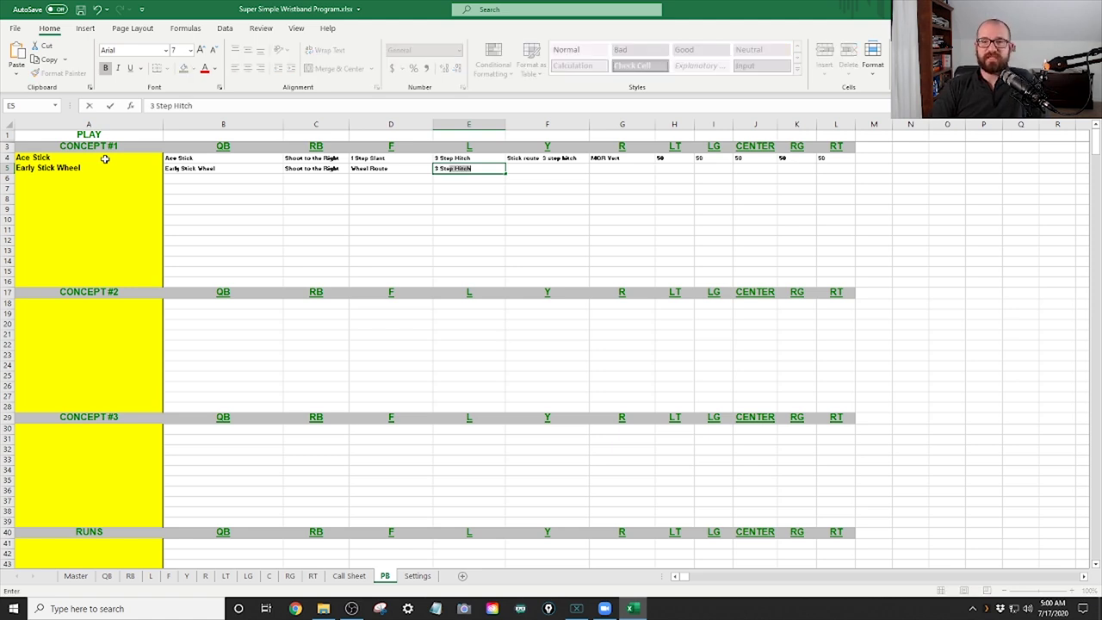
pyautogui.press('Tab')
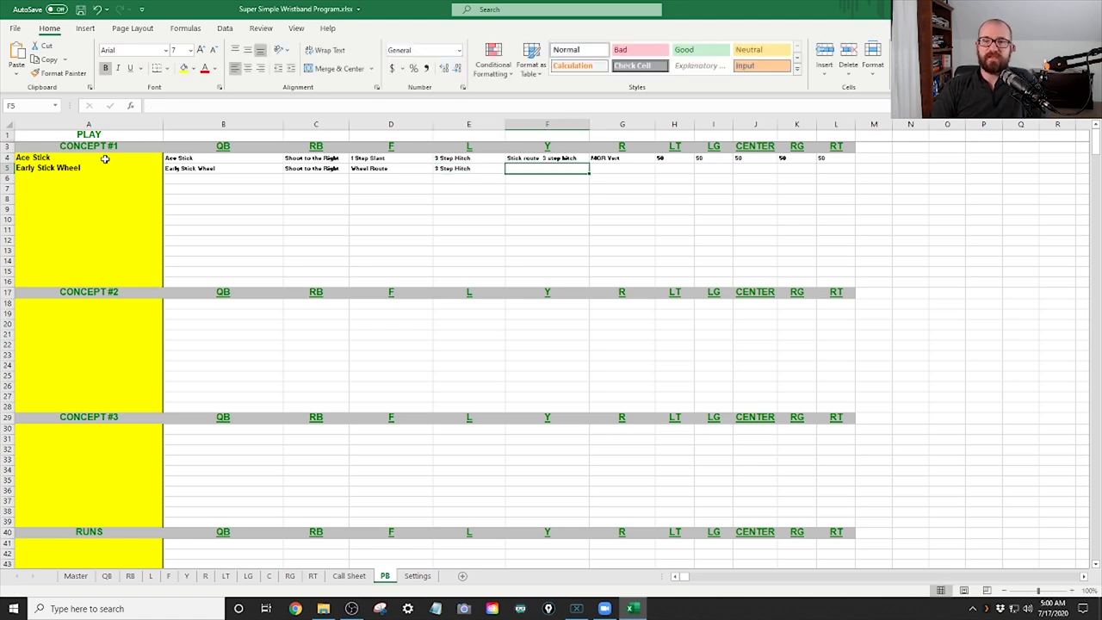
pyautogui.write('Stick route 3 step hitch')
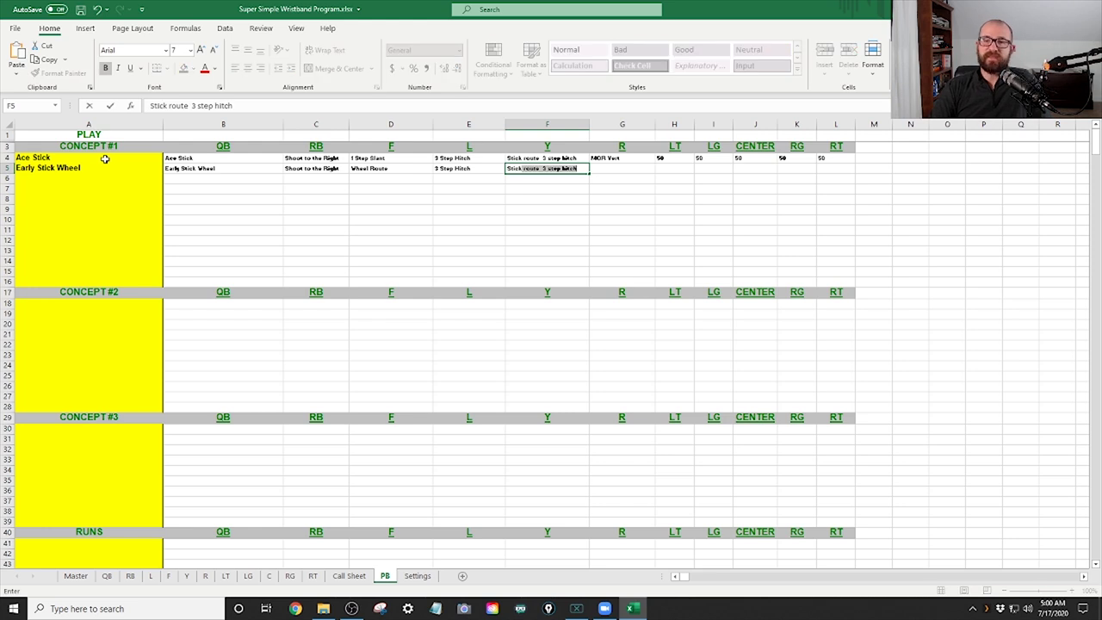
pyautogui.press('Tab')
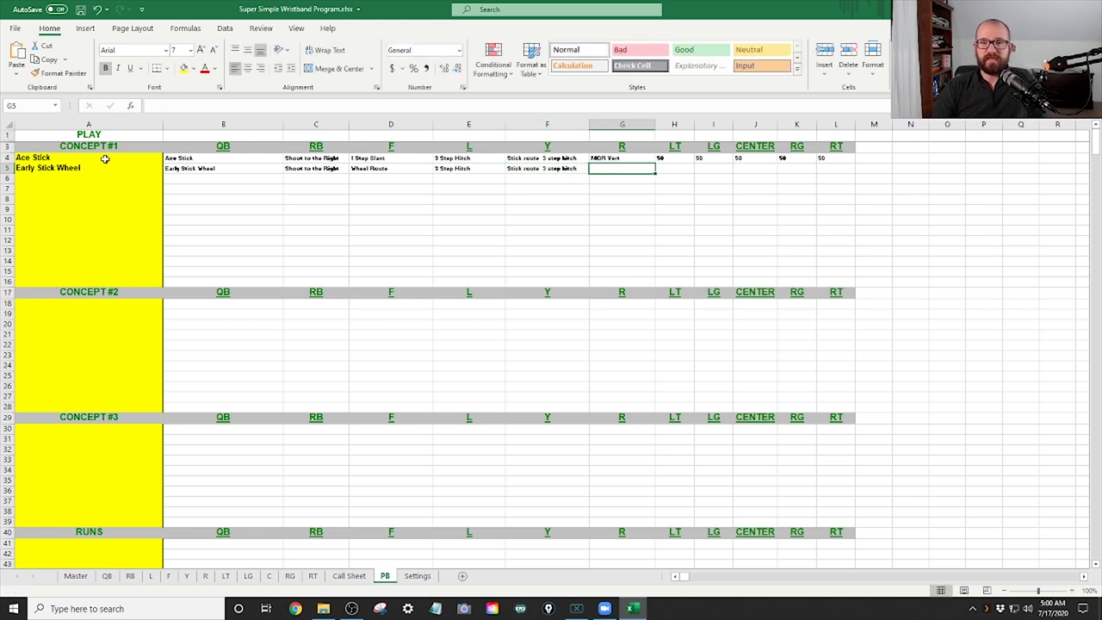
pyautogui.write('10 Yard Post')
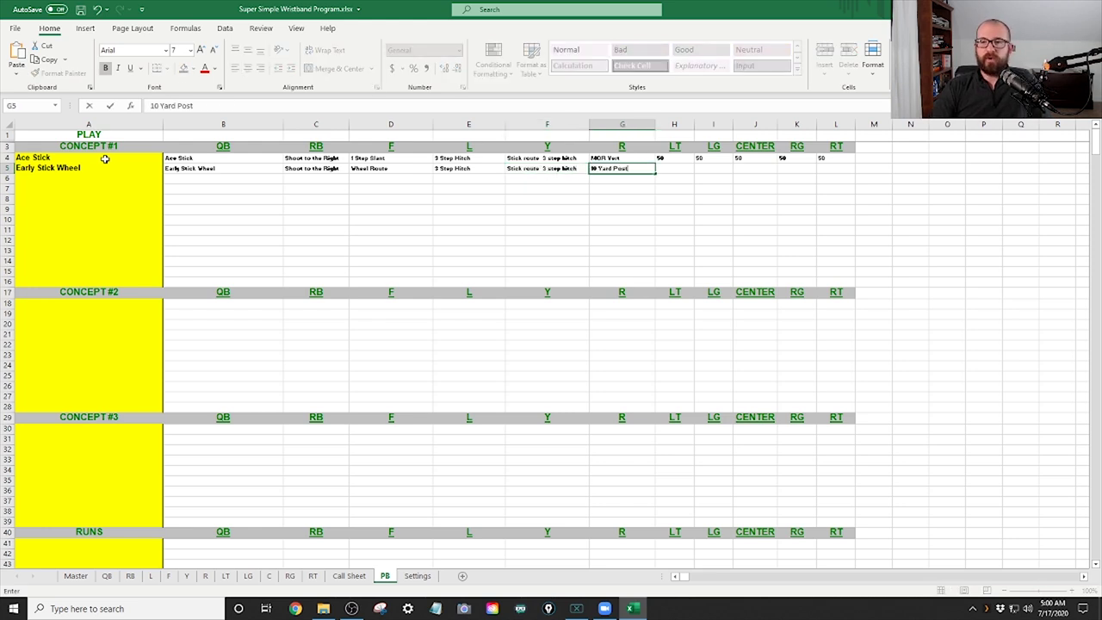
pyautogui.press('Tab')
# Enter 50 for each of the linemen in row 5
pyautogui.write('50')
pyautogui.press('Tab')
pyautogui.write('50')
pyautogui.press('Tab')
pyautogui.write('50')
pyautogui.press('Tab')
pyautogui.write('50')
pyautogui.press('Tab')
pyautogui.write('50')
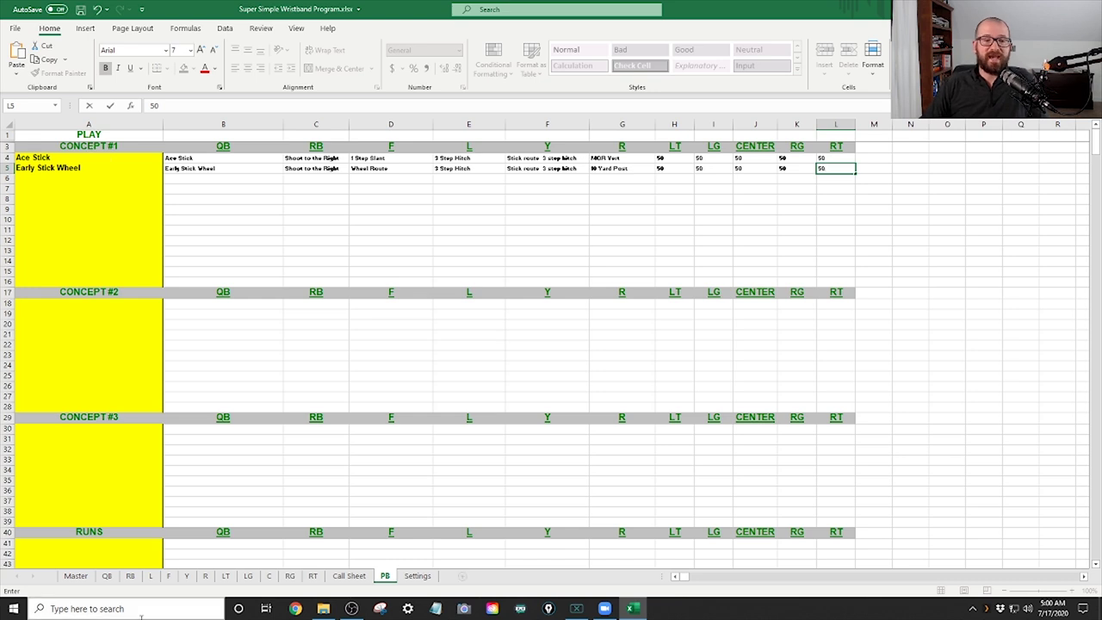
# Enter Ace Stick in cell B4 of the Master sheet as POD1 play 1
pyautogui.click(77, 576)
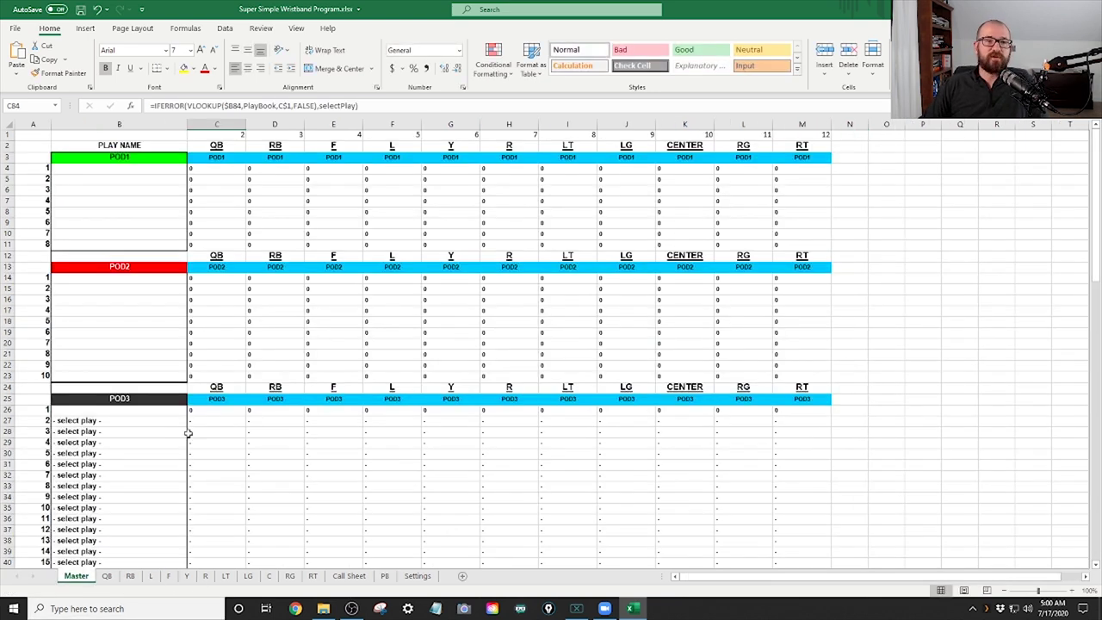
pyautogui.click(125, 170)
pyautogui.write('Ace ')
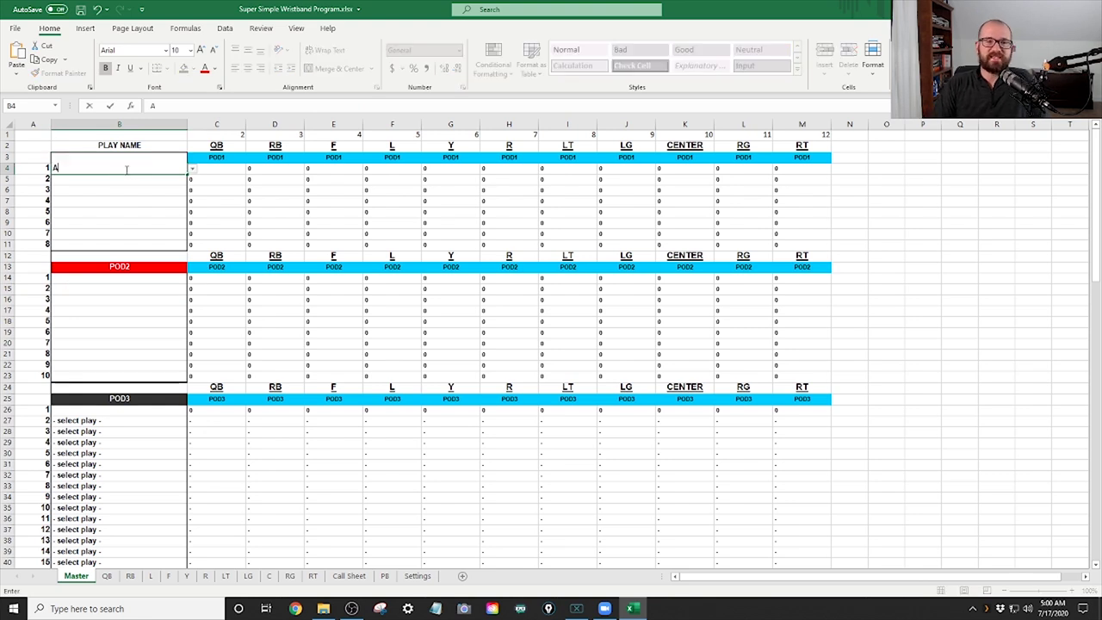
pyautogui.write('Stick')
pyautogui.press('Return')
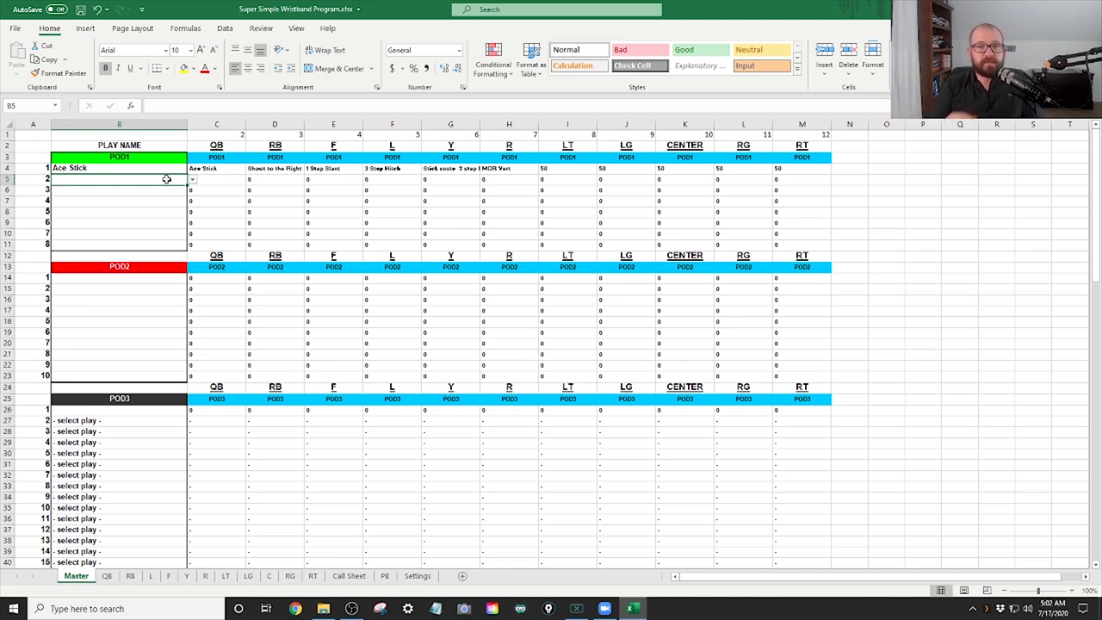
# Set Master cell B5 to Early Stick Wheel, choosing it from the play dropdown
pyautogui.write('E')
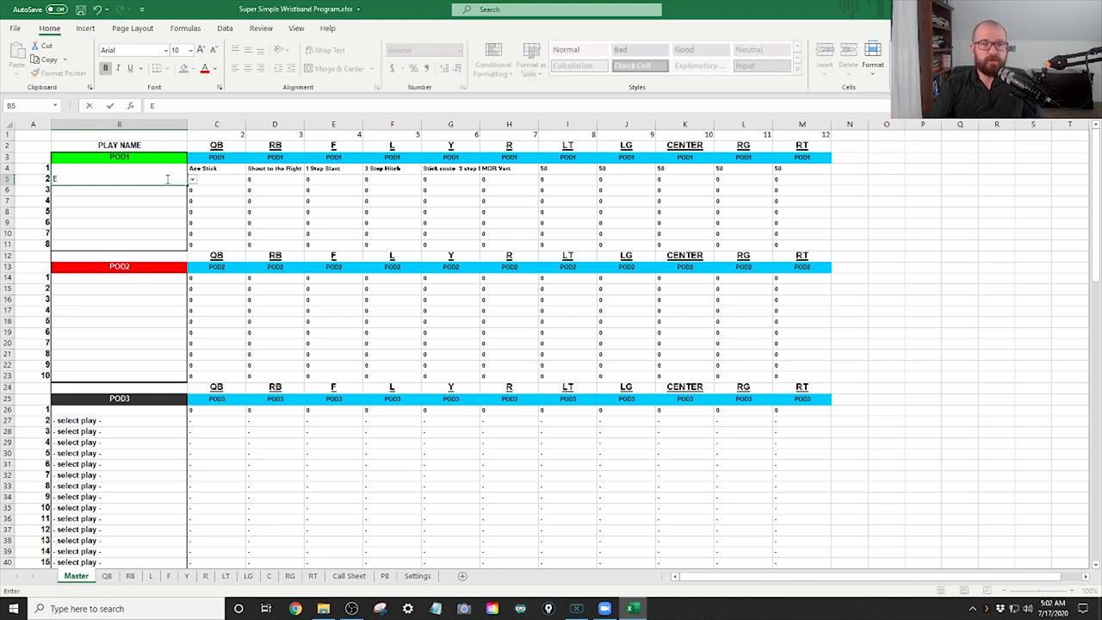
pyautogui.write('arly Stick Wheel')
pyautogui.press('Return')
pyautogui.click(166, 178)
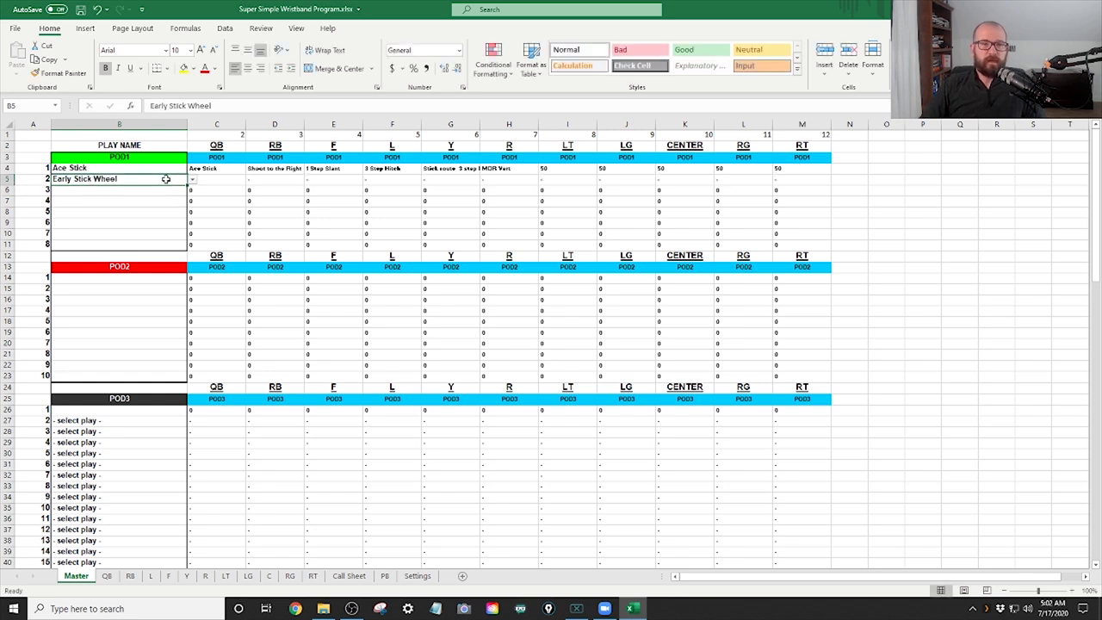
pyautogui.click(193, 184)
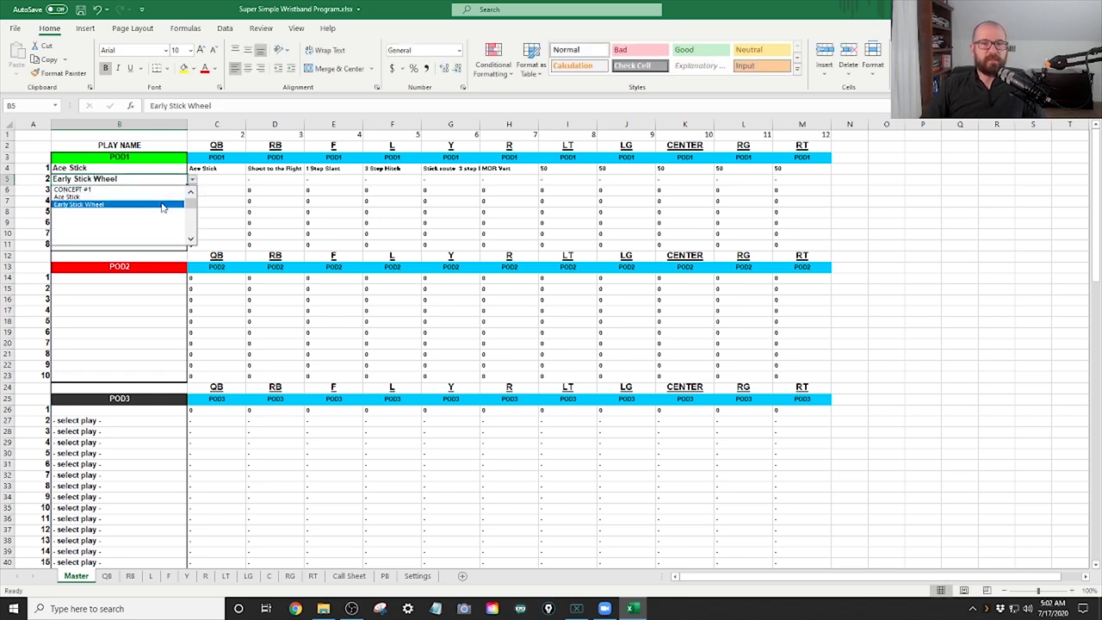
pyautogui.click(162, 205)
pyautogui.press('Down')
pyautogui.press('Down')
pyautogui.press('Down')
pyautogui.press('Down')
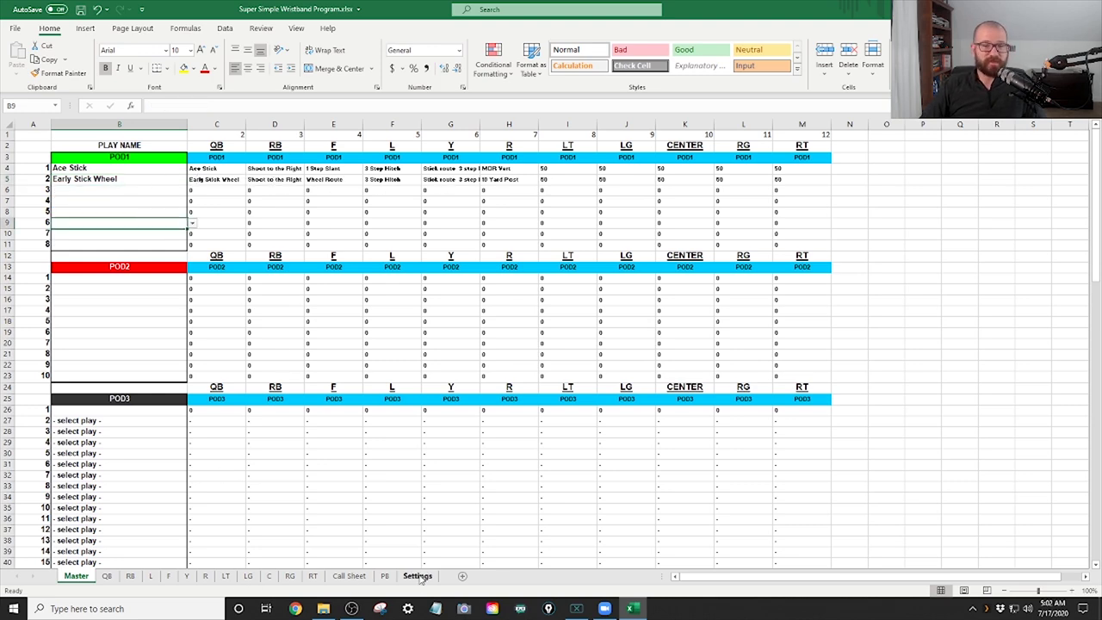
# On the PB sheet, enter Late Inside Zone in A18 and select 'Inside Zone' to replace
pyautogui.click(385, 576)
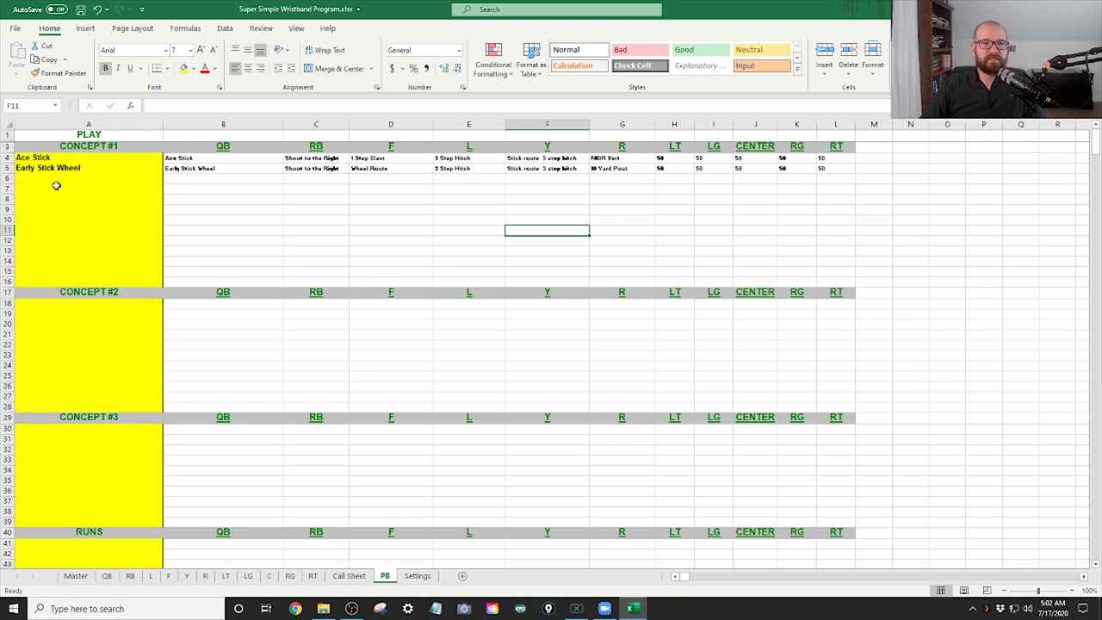
pyautogui.click(102, 306)
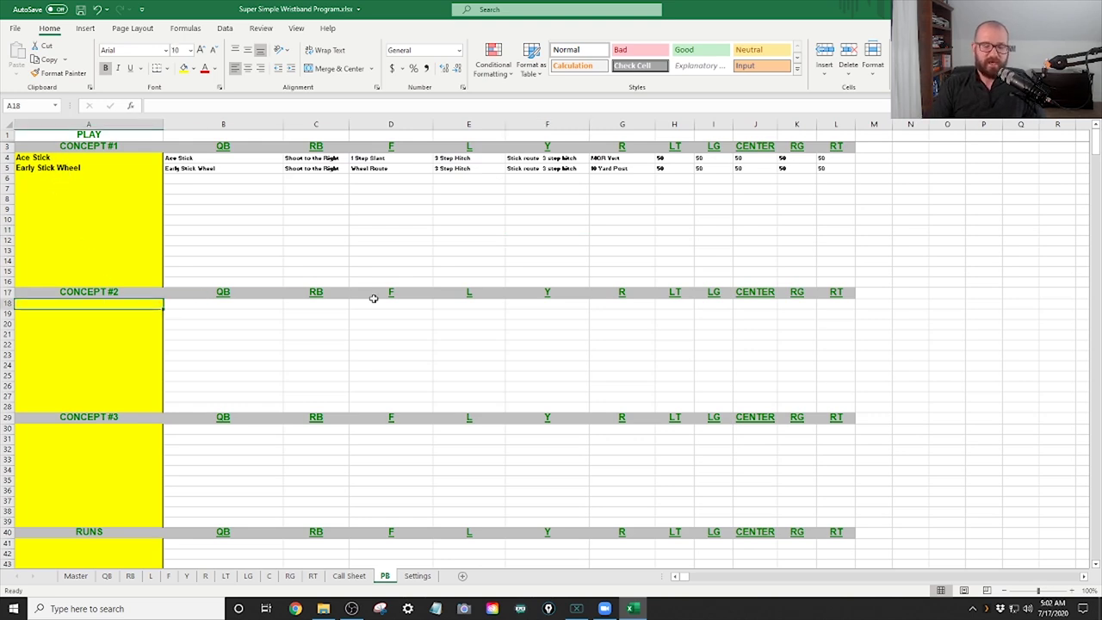
pyautogui.write('Late In')
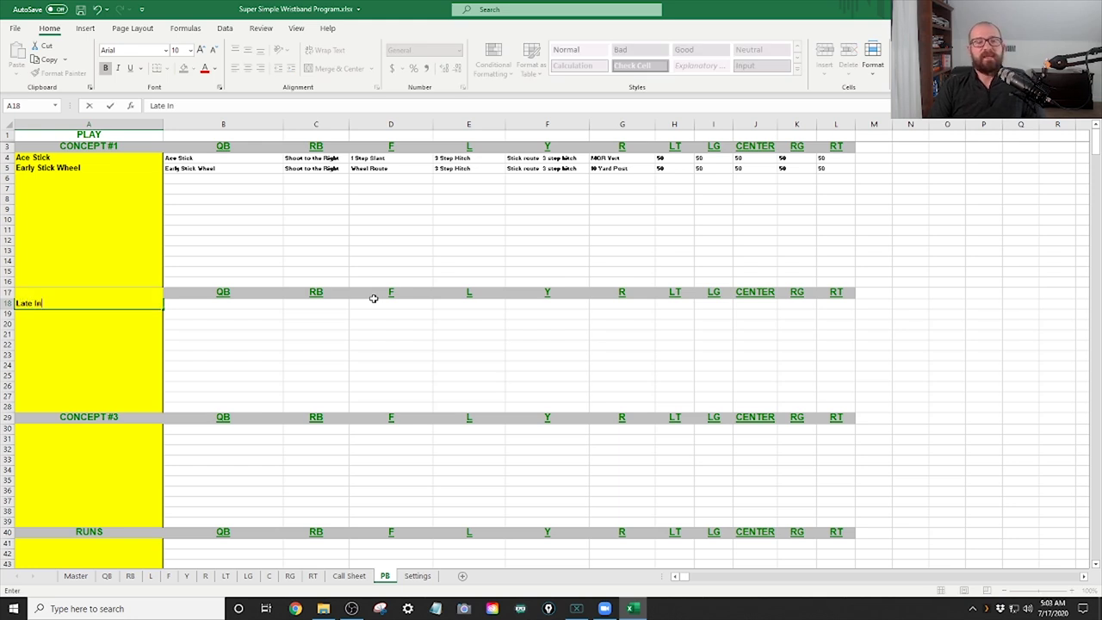
pyautogui.write('side Zone')
pyautogui.press('Tab')
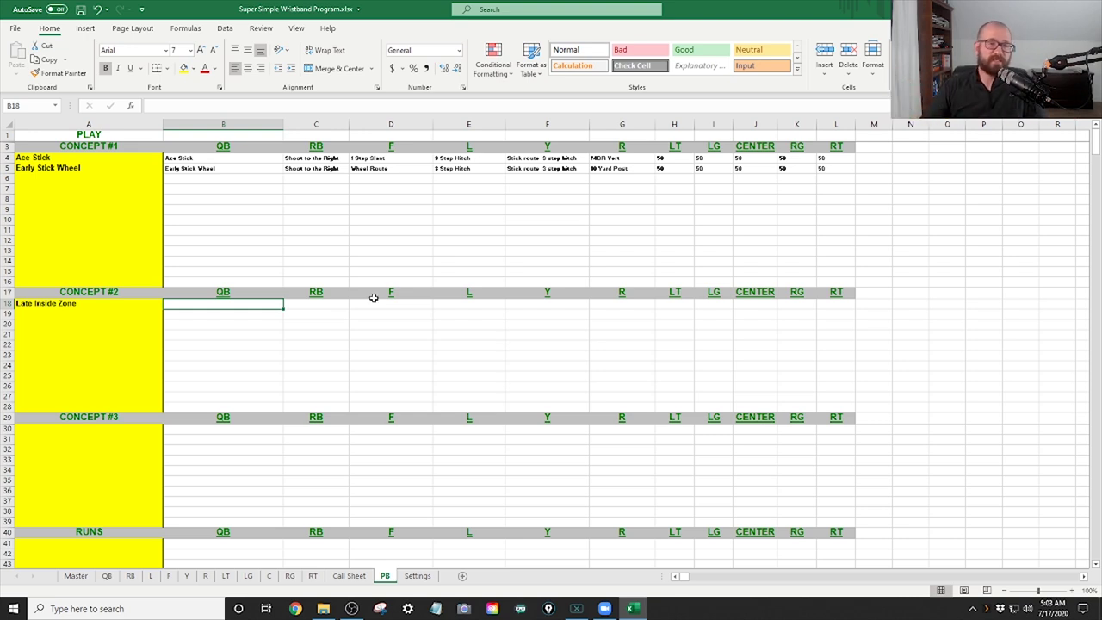
pyautogui.click(80, 303)
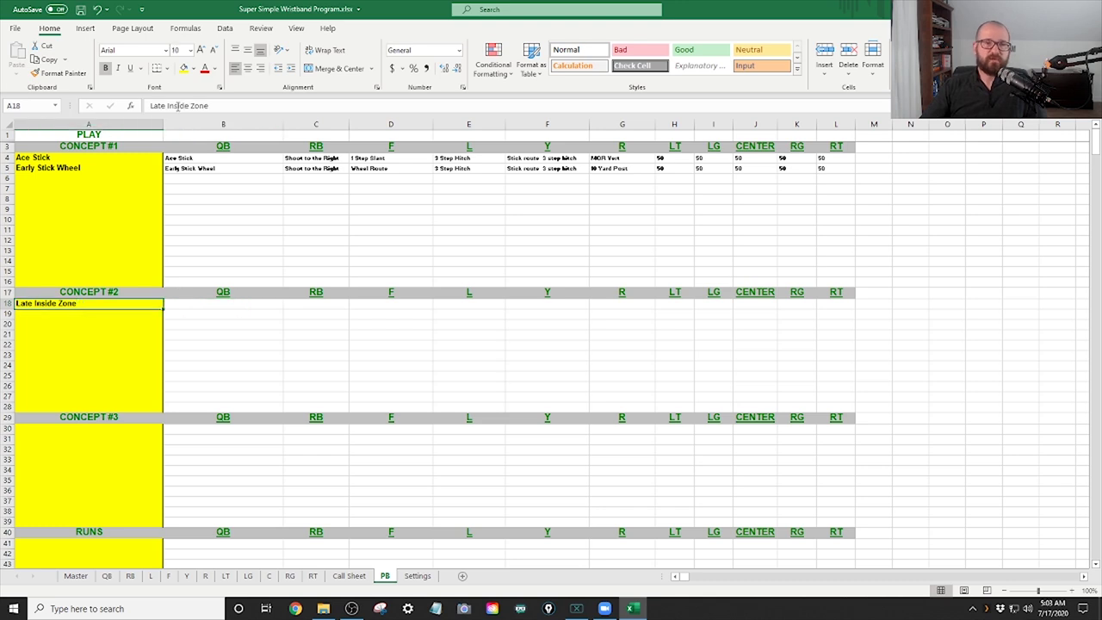
pyautogui.moveTo(167, 105); pyautogui.dragTo(229, 105)
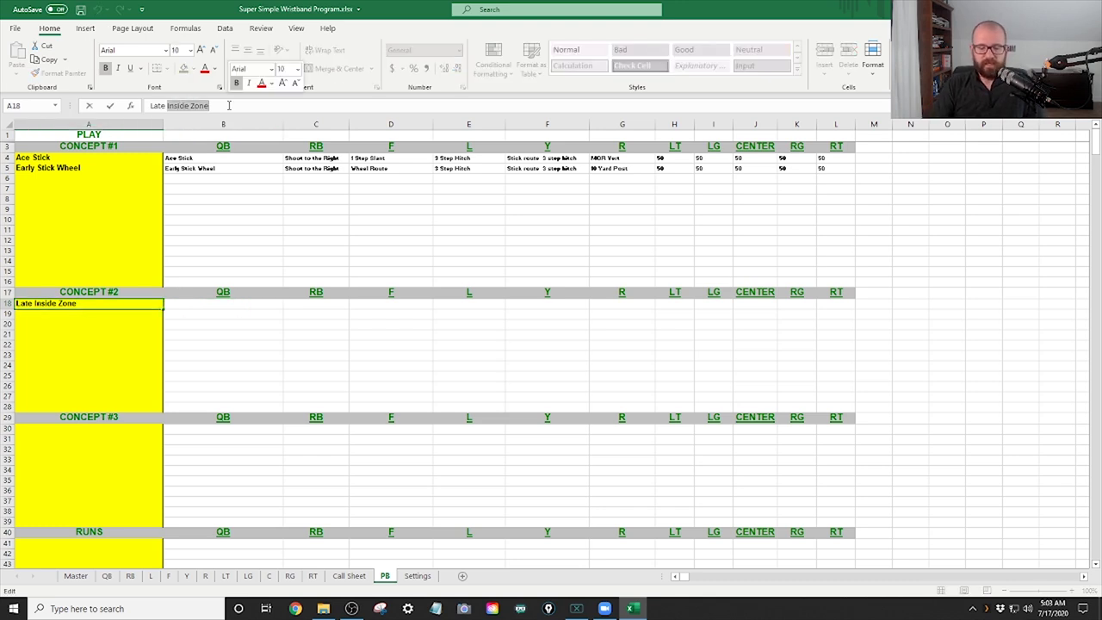
# Rename the play Late Zone Right, with QB Late Zone Right and RB Inside Zone to the Right
pyautogui.write('Zone R')
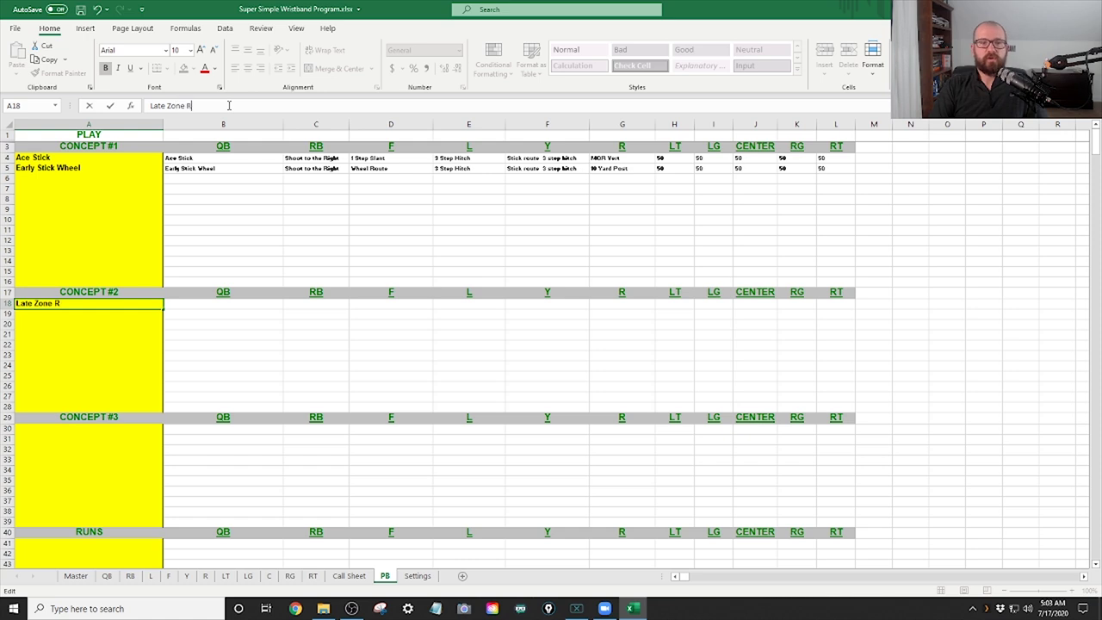
pyautogui.write('ight')
pyautogui.press('Tab')
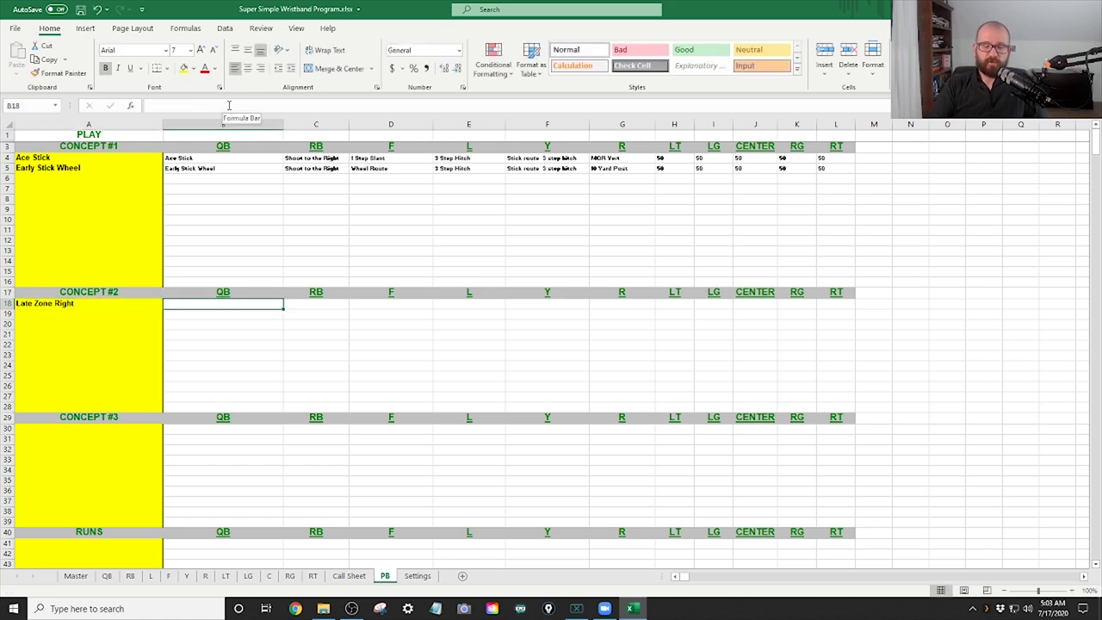
pyautogui.write('Late Zone')
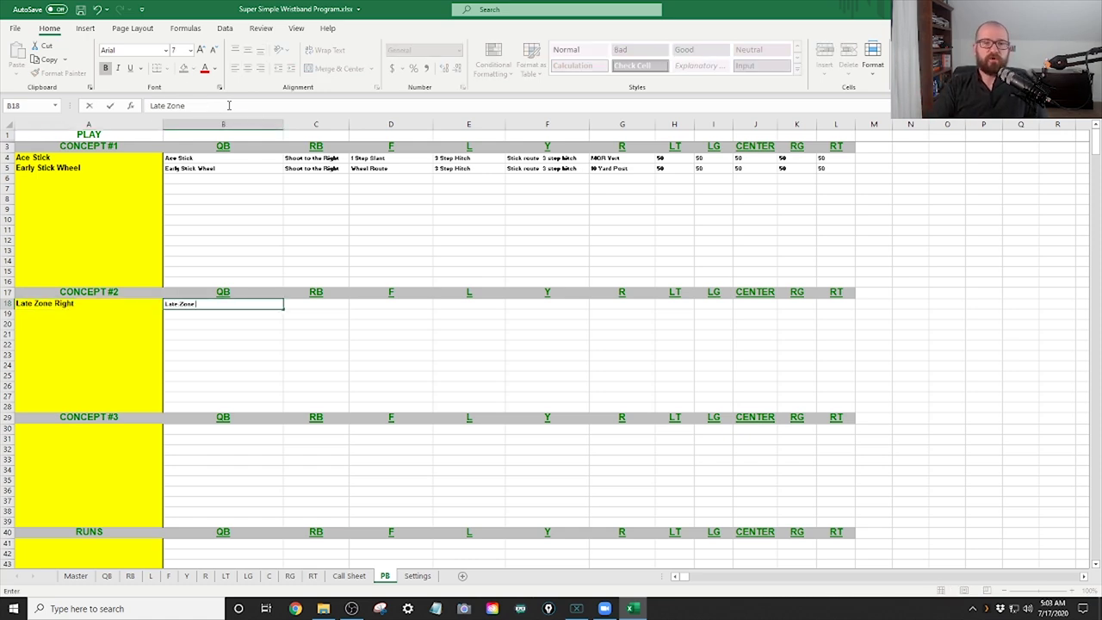
pyautogui.write(' Right')
pyautogui.press('Tab')
pyautogui.write('In')
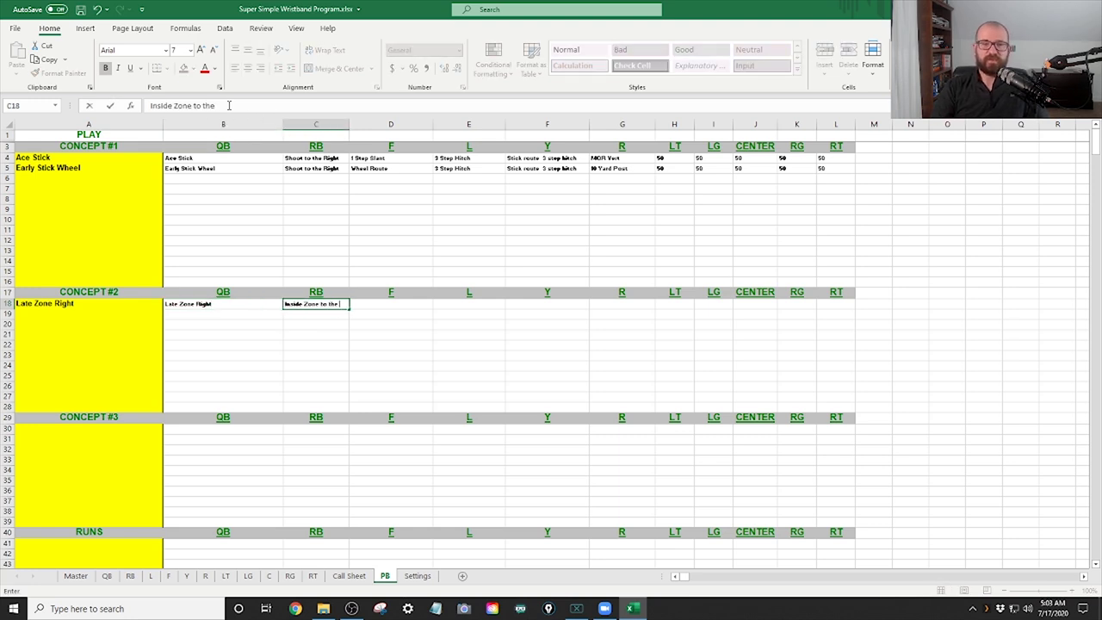
pyautogui.write('side Zone to the Right')
pyautogui.press('Tab')
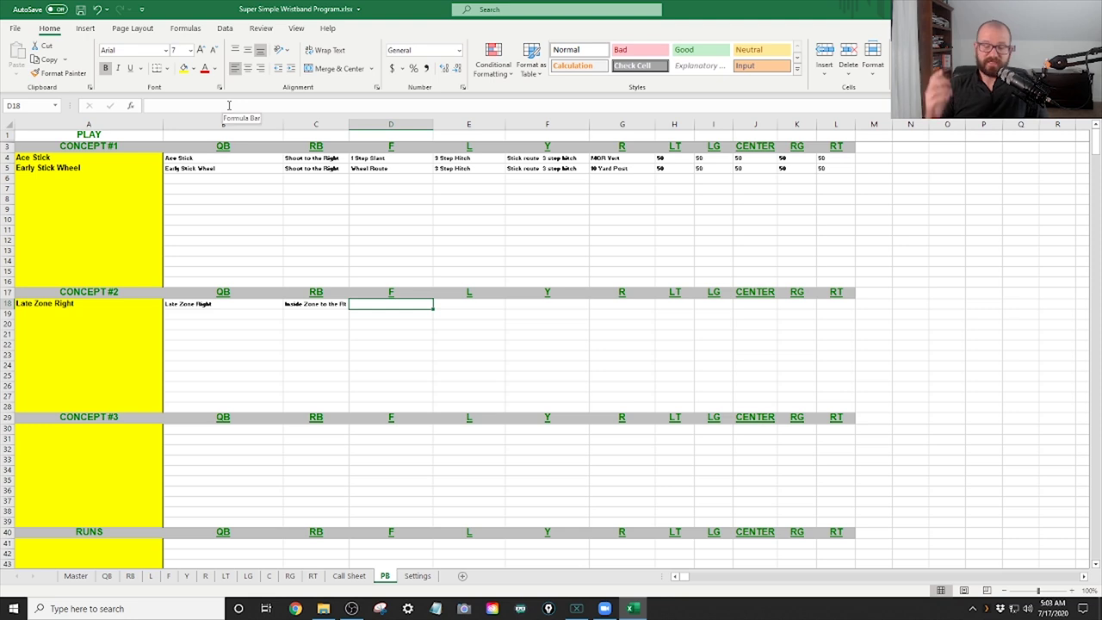
# Fill 3 Step Hitch for the F, L, Y and R receivers
pyautogui.write('3 Step Hitch')
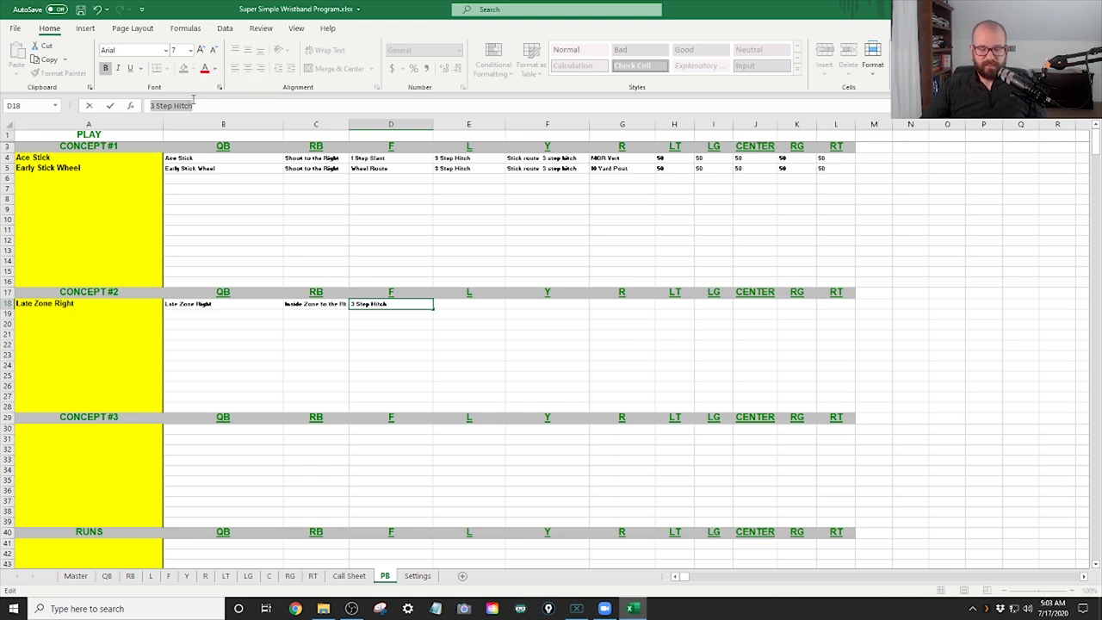
pyautogui.click(468, 305)
pyautogui.write('3 Step Hitch')
pyautogui.press('Right')
pyautogui.write('3 Step Hitch')
pyautogui.press('Right')
pyautogui.write('3 Step Hitch')
pyautogui.press('Right')
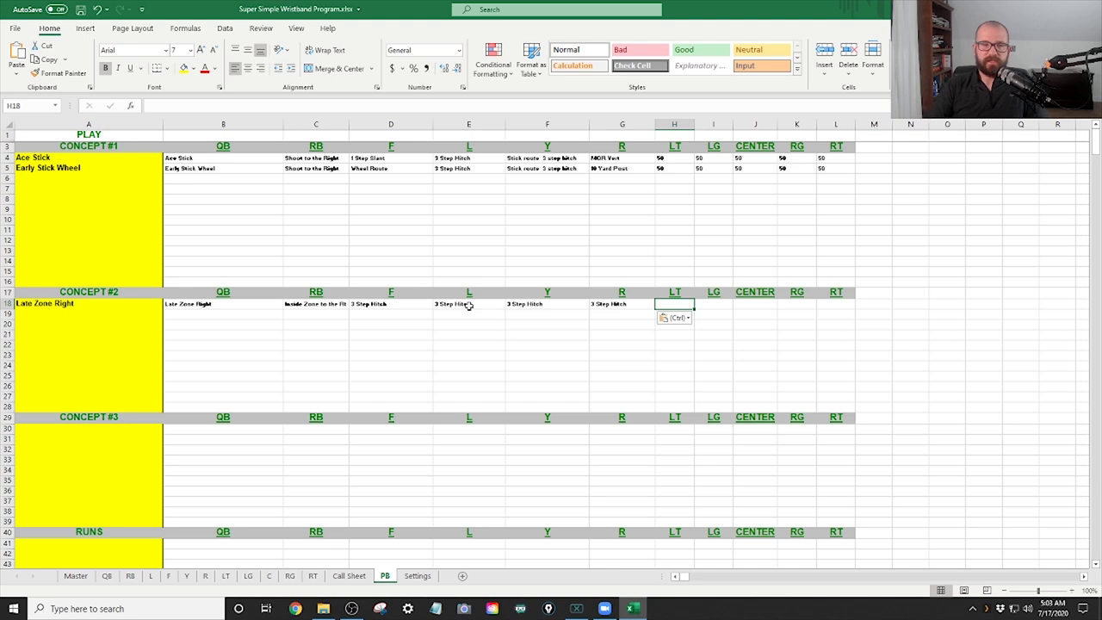
# Enter Zone Right for LT and copy it across every other lineman column
pyautogui.write('Zone R')
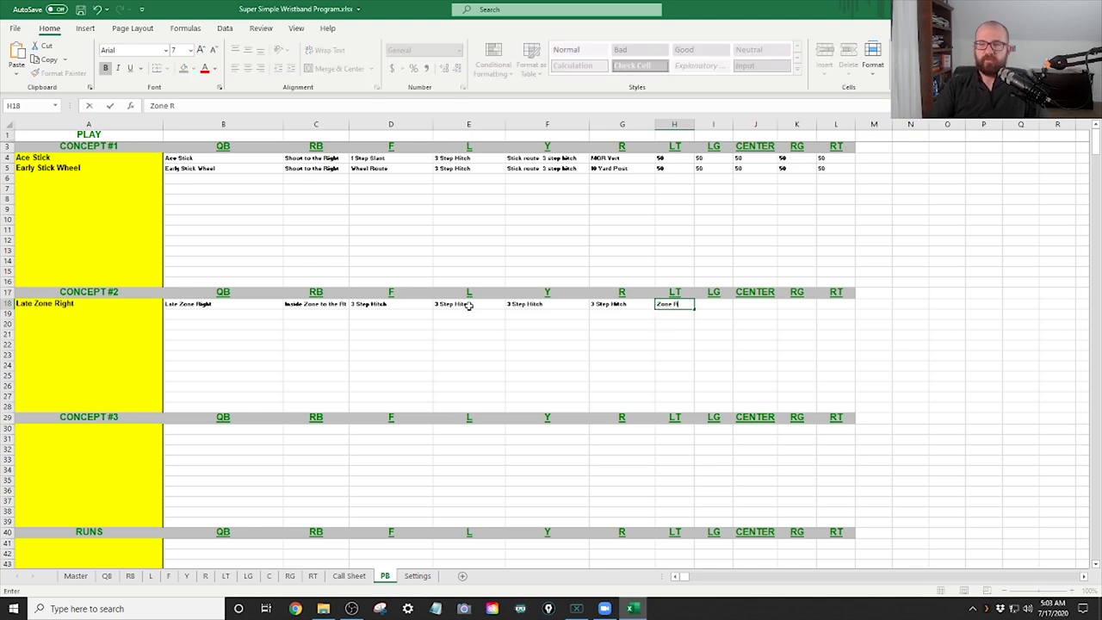
pyautogui.write('ight')
pyautogui.hotkey('ctrl', 'Return')
pyautogui.hotkey('ctrl', 'c')
pyautogui.press('Right')
pyautogui.hotkey('ctrl', 'v')
pyautogui.press('Right')
pyautogui.hotkey('ctrl', 'v')
pyautogui.press('Right')
pyautogui.hotkey('ctrl', 'v')
pyautogui.press('Right')
pyautogui.hotkey('ctrl', 'v')
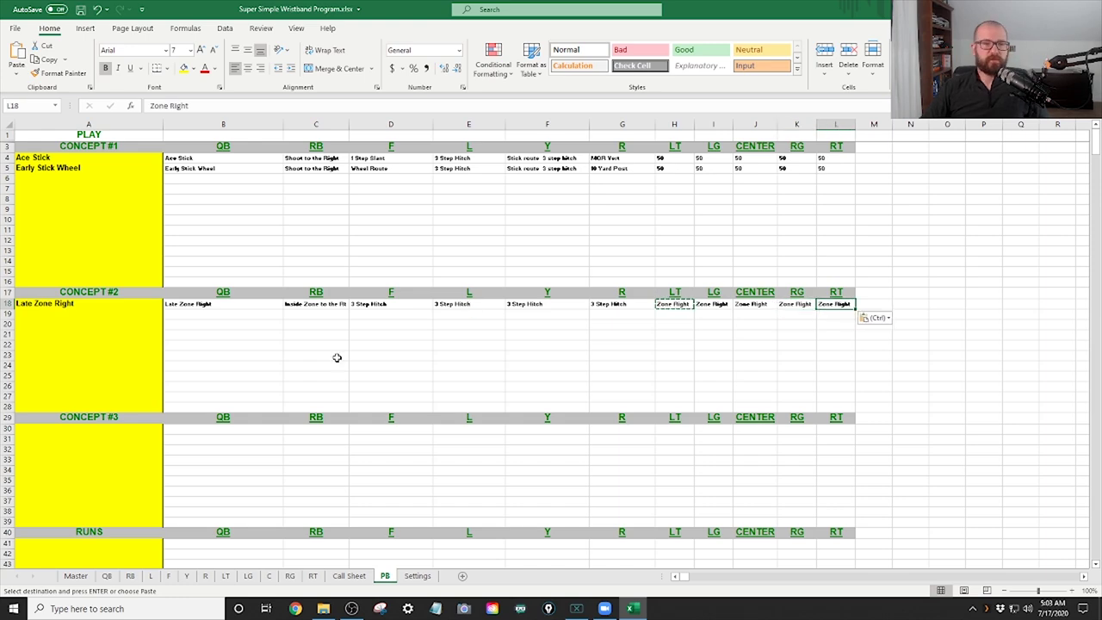
# Enter Late Zone Right in Master cell B14 as POD2 play 1
pyautogui.click(76, 576)
pyautogui.click(118, 279)
pyautogui.write('Late')
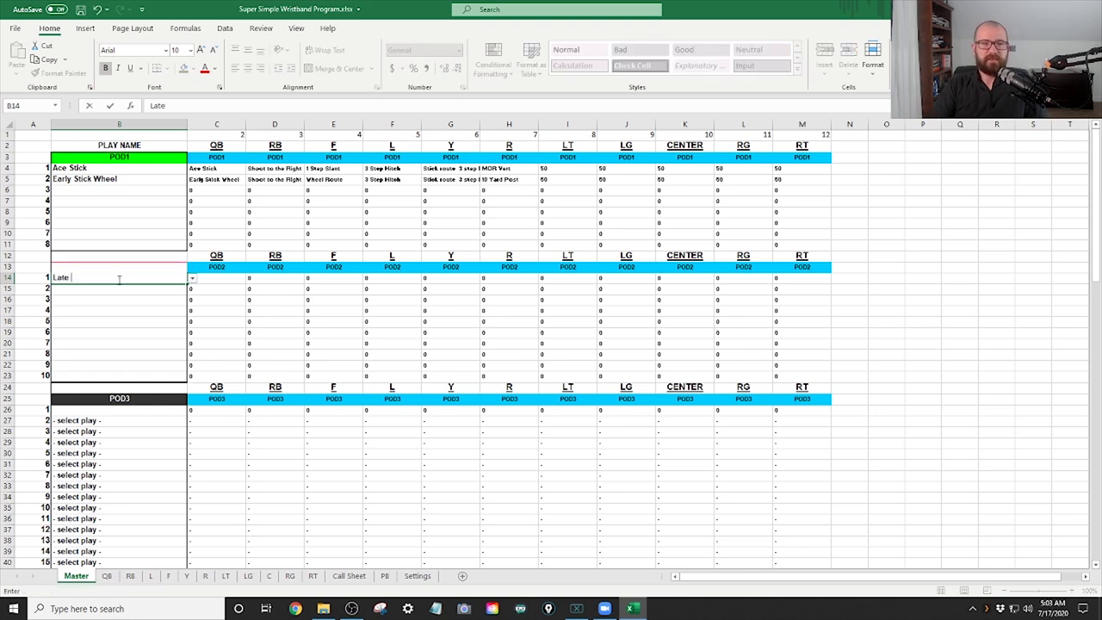
pyautogui.write(' Zone Right')
pyautogui.press('Return')
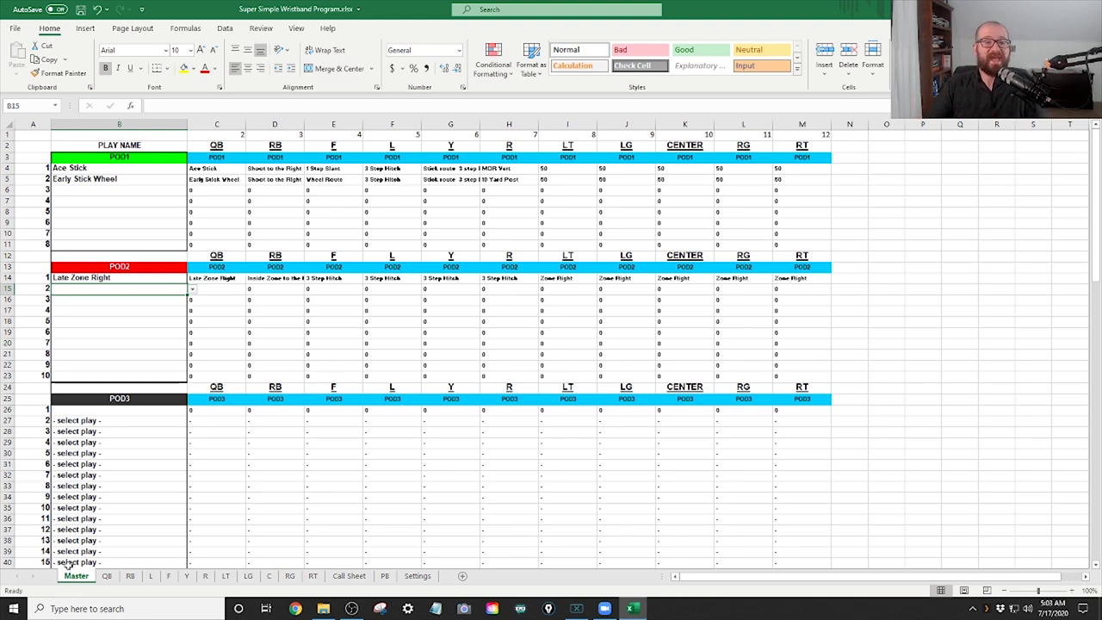
# Review each wristband sheet from QB, RB, L, F, Y, R through LT, LG, C, RG, ending on RT
pyautogui.click(106, 576)
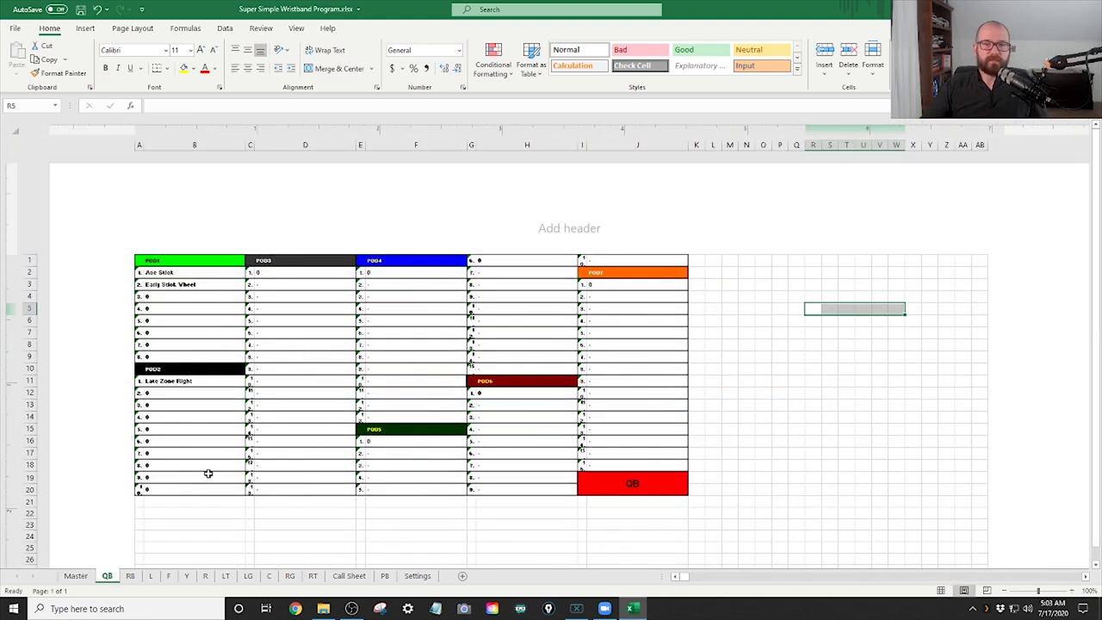
pyautogui.click(130, 576)
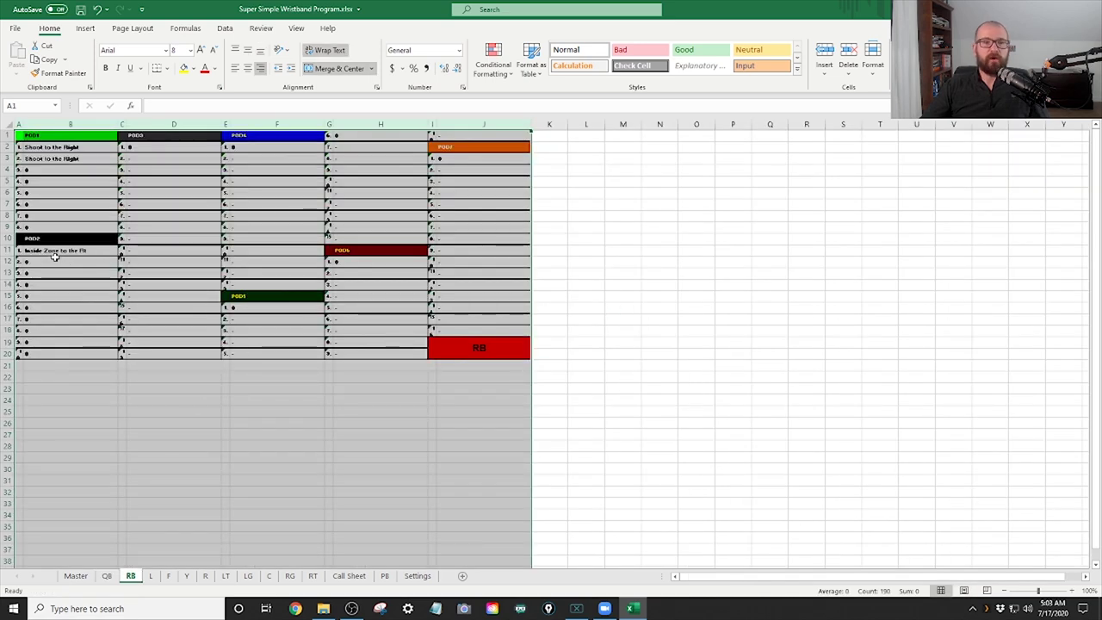
pyautogui.click(151, 576)
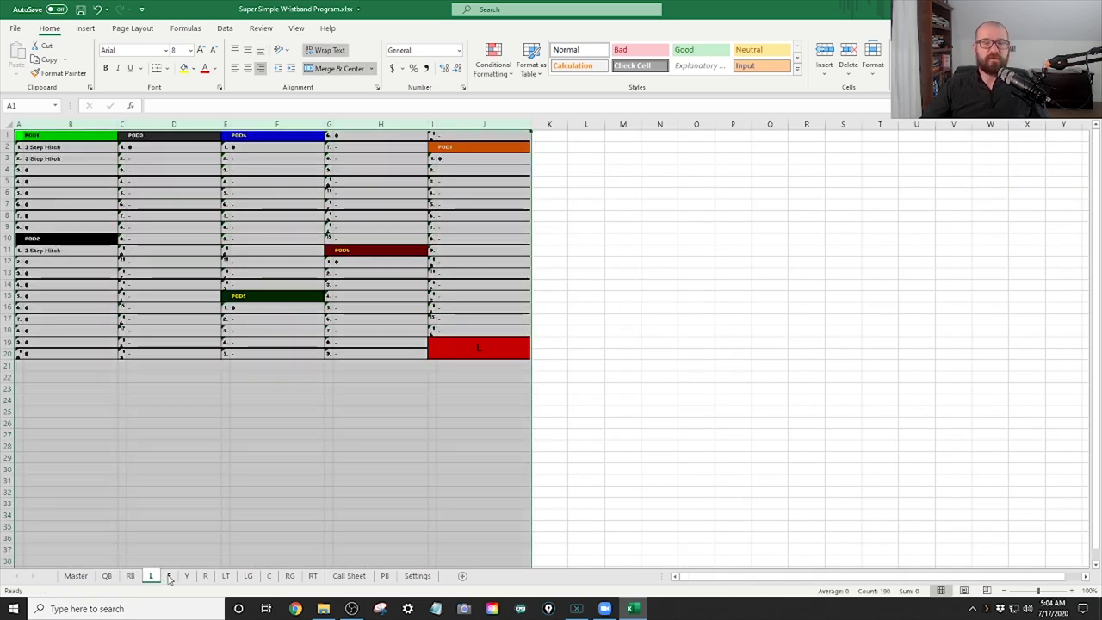
pyautogui.click(169, 575)
pyautogui.click(187, 576)
pyautogui.click(205, 576)
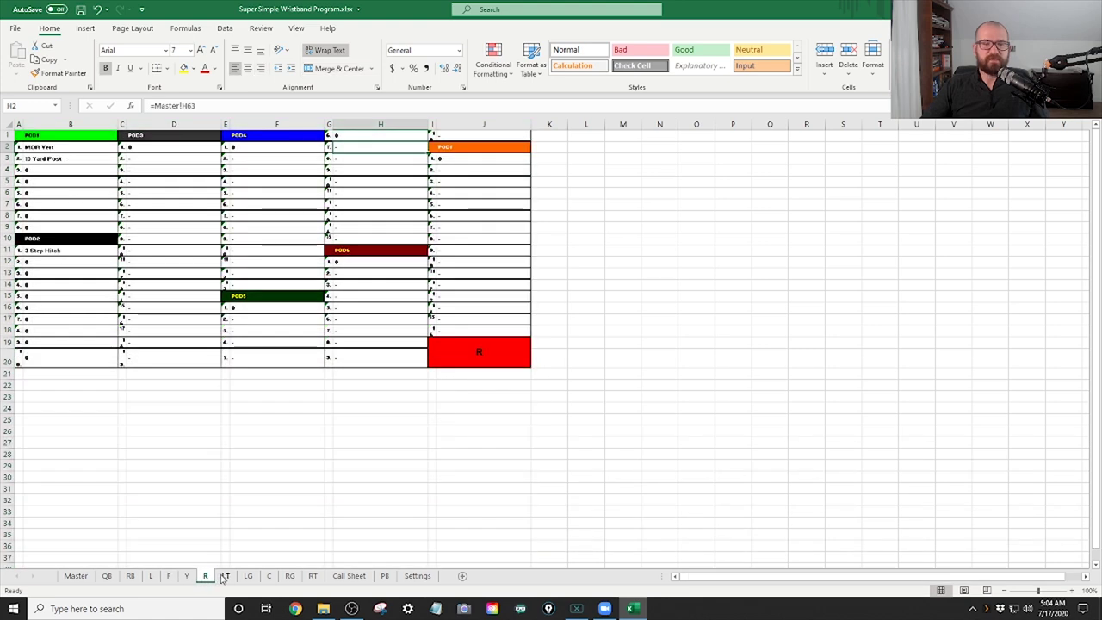
pyautogui.click(225, 576)
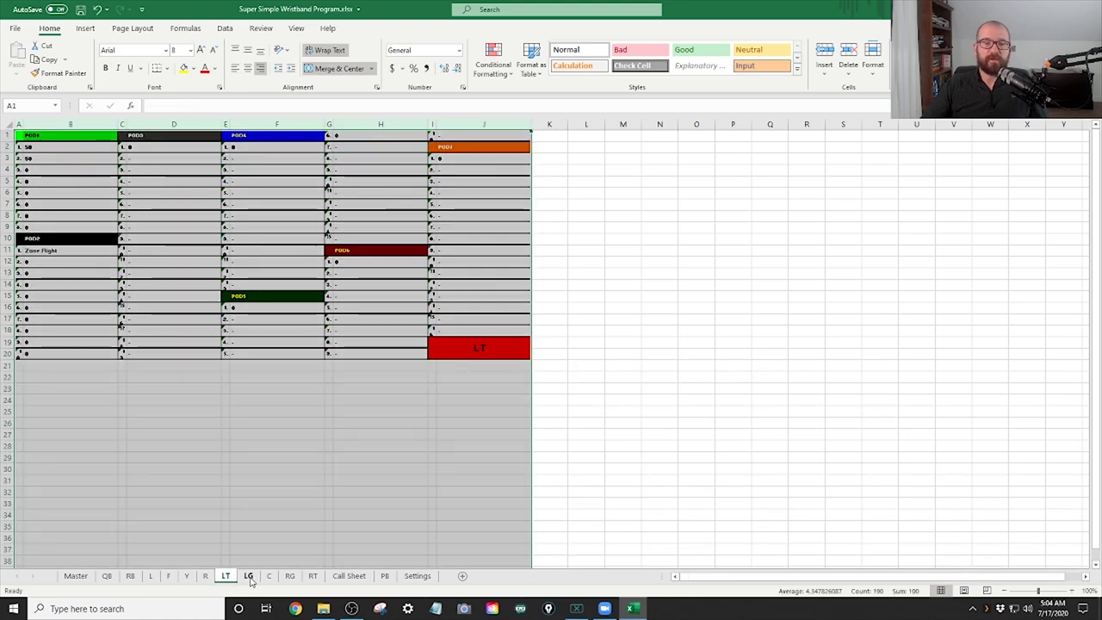
pyautogui.click(249, 576)
pyautogui.click(269, 577)
pyautogui.click(290, 576)
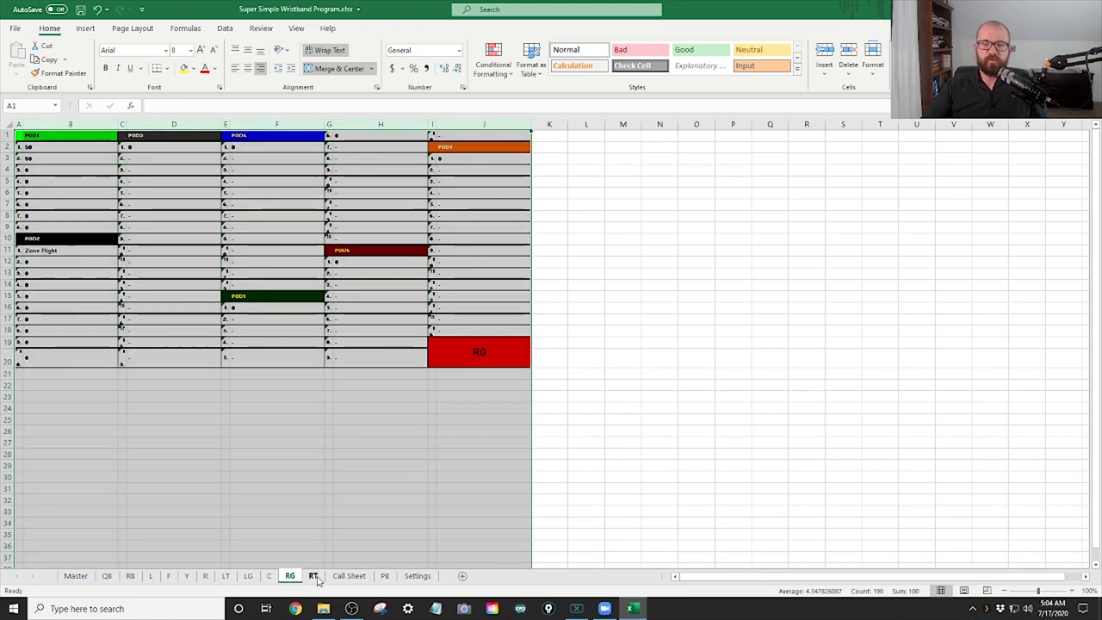
pyautogui.click(314, 576)
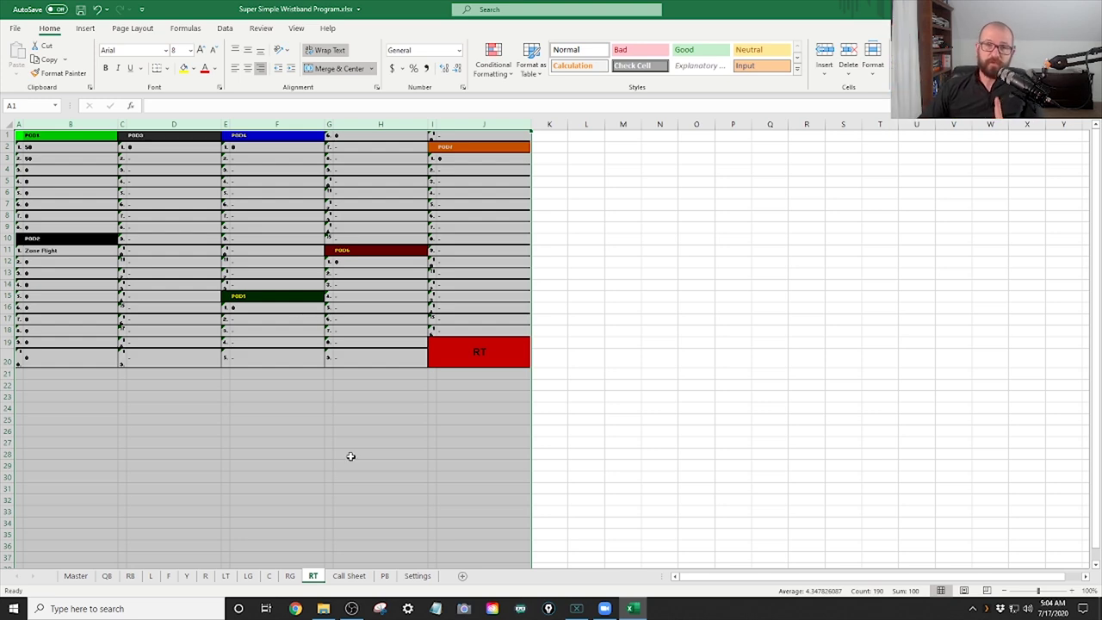
pyautogui.click(349, 575)
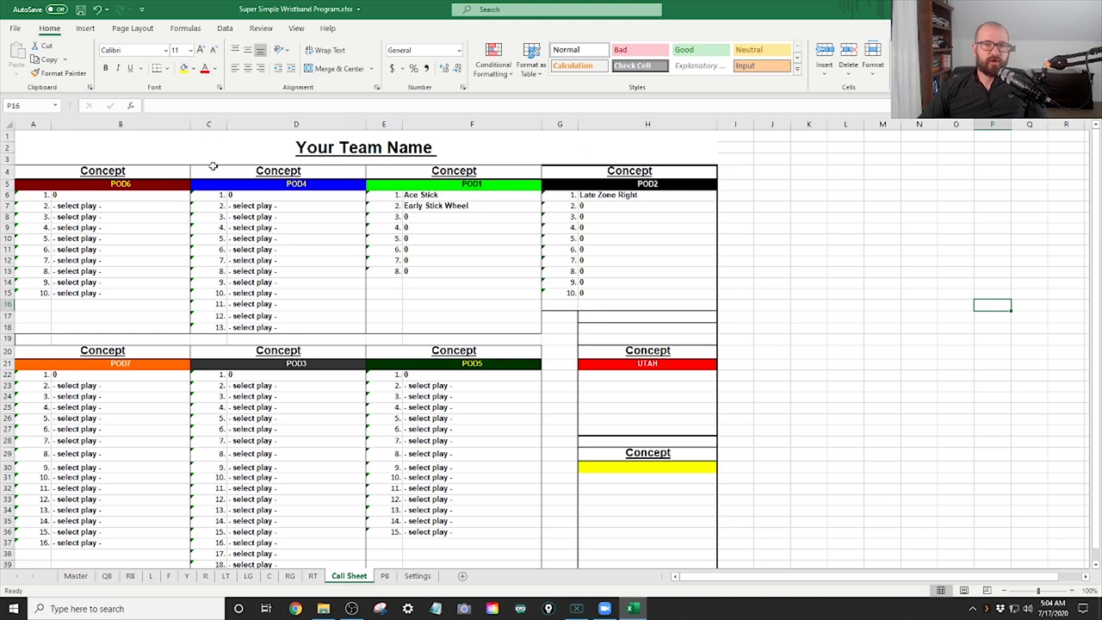
pyautogui.scroll(-1, 473, 339)
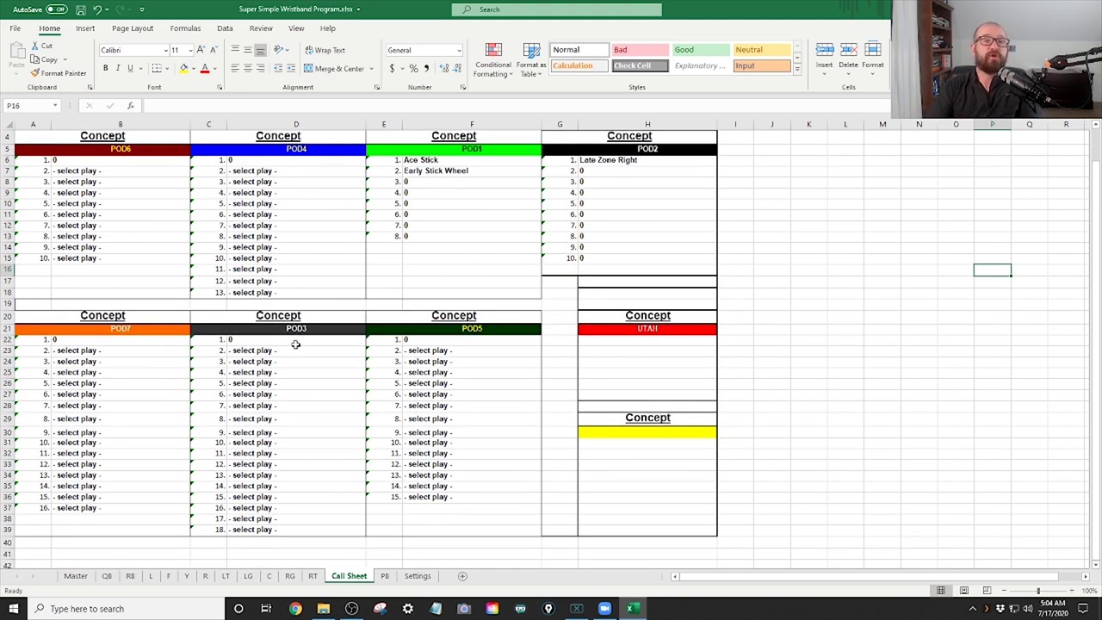